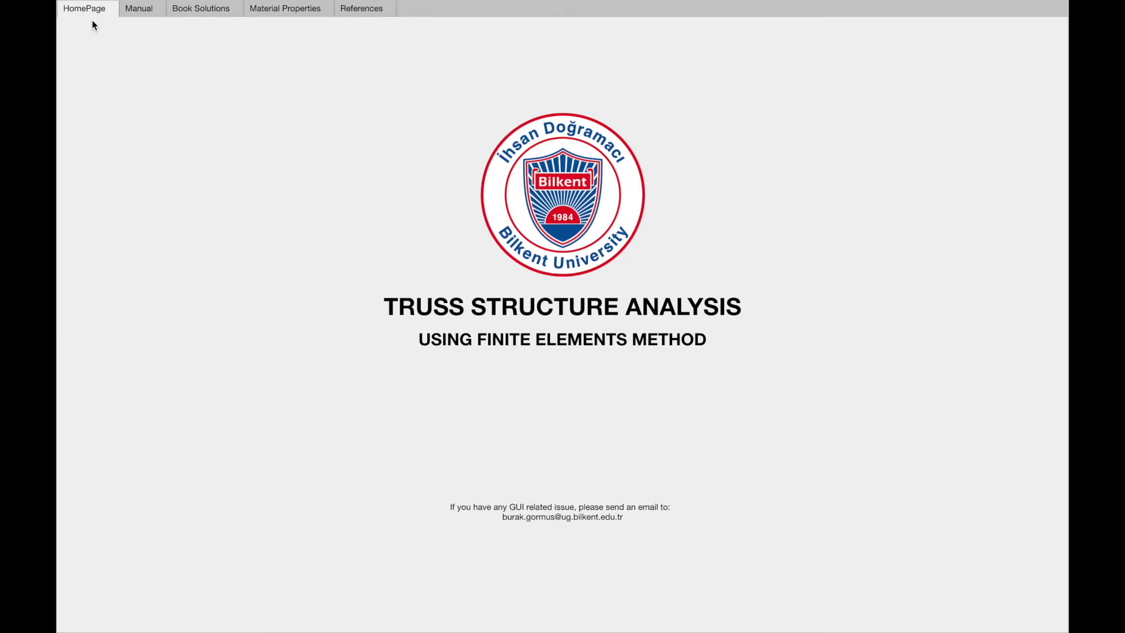
- Look through the Manual, Book Solutions, Material Properties and References pages
{"action": "left_click", "coordinate": [138, 11]}
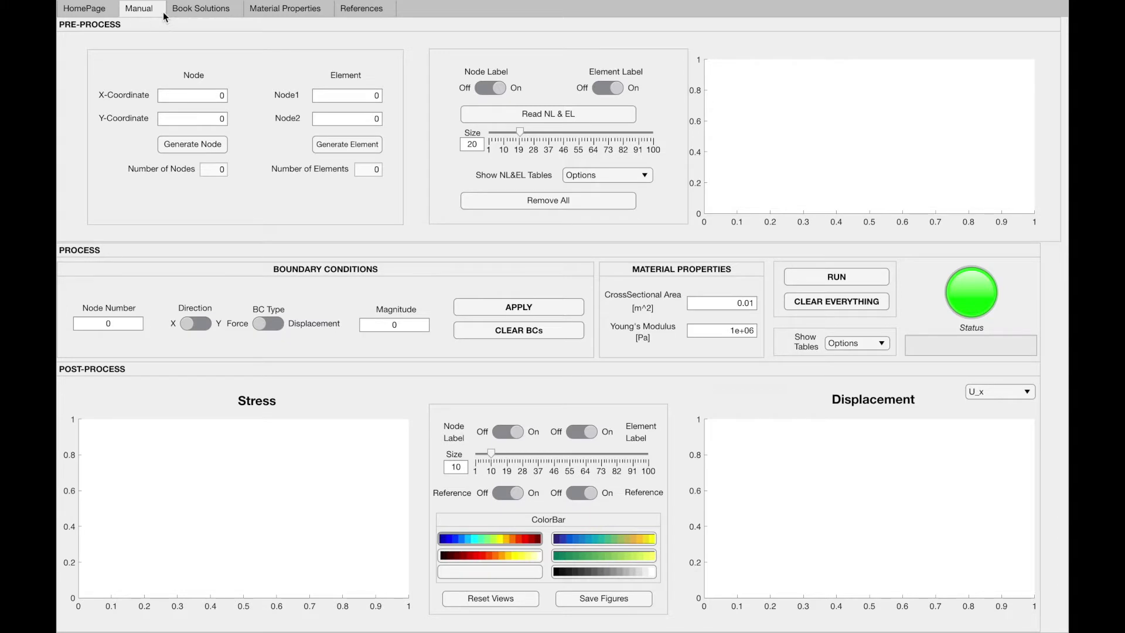
{"action": "left_click", "coordinate": [178, 19]}
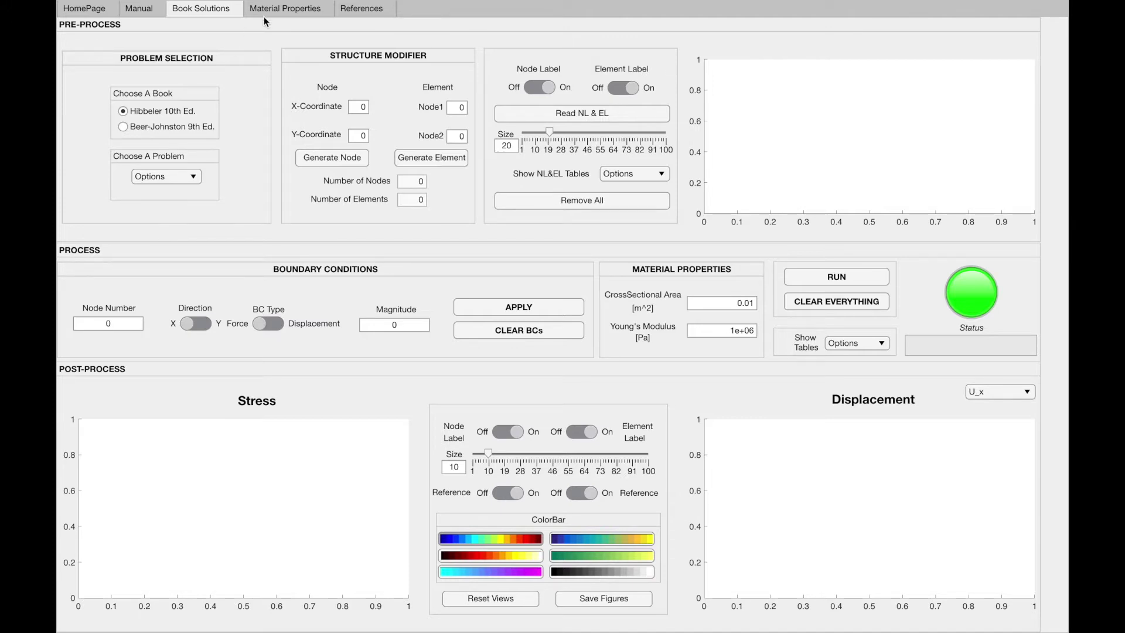
{"action": "left_click", "coordinate": [279, 9]}
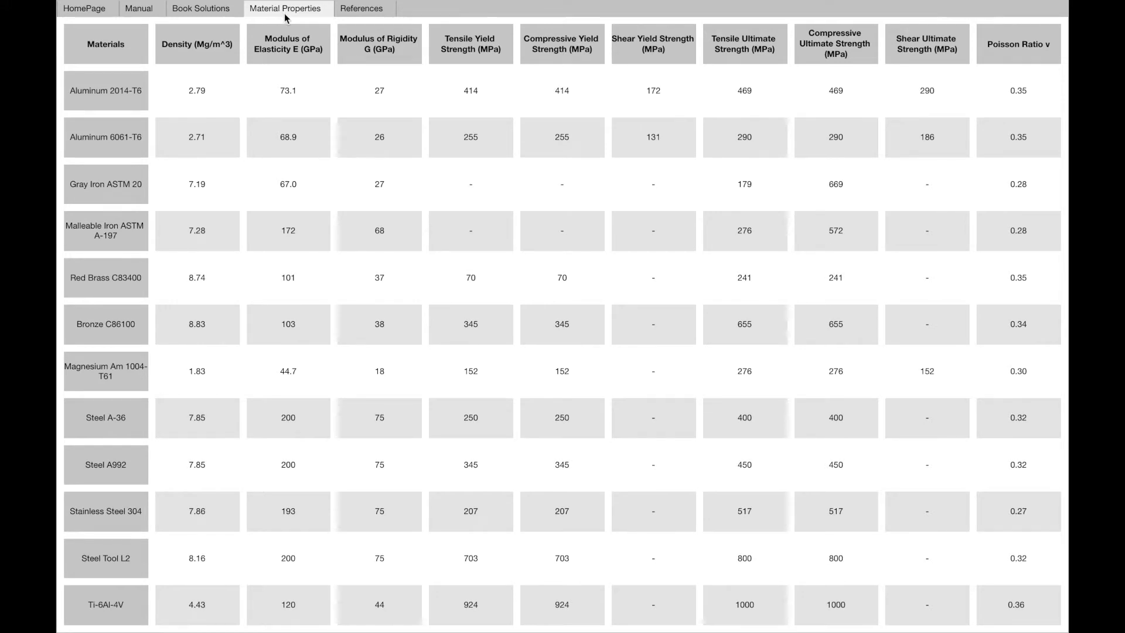
{"action": "left_click", "coordinate": [366, 11]}
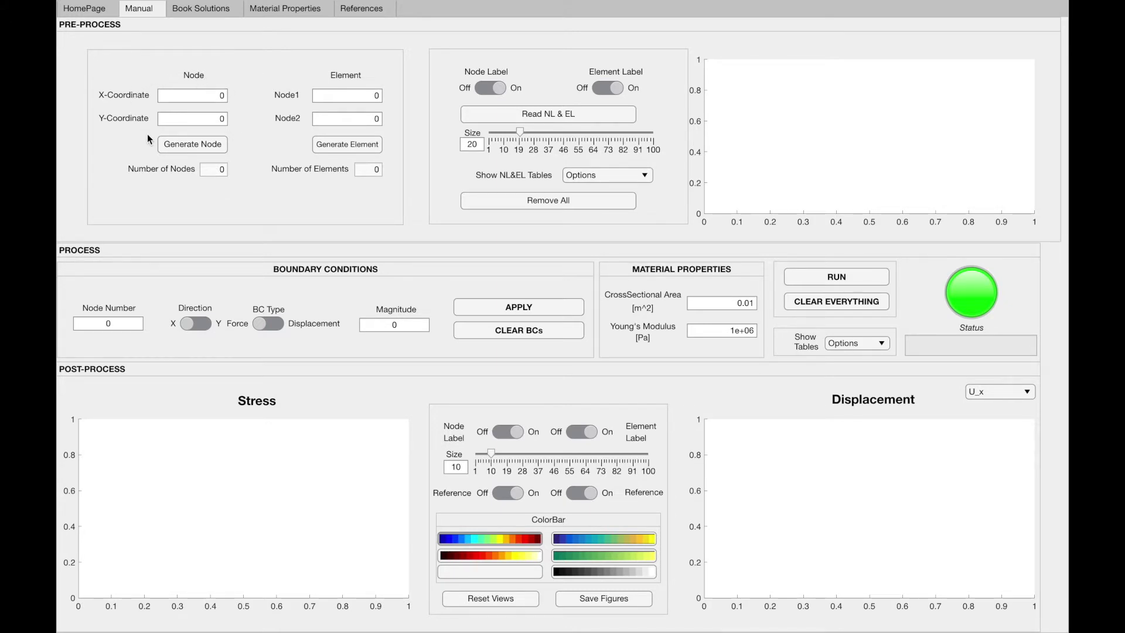
- Generate three nodes along the base of the truss at (0, 0), (2, 0) and (4, 0) on the Manual page
{"action": "left_click", "coordinate": [186, 147]}
{"action": "double_click", "coordinate": [217, 96]}
{"action": "type", "text": "2"}
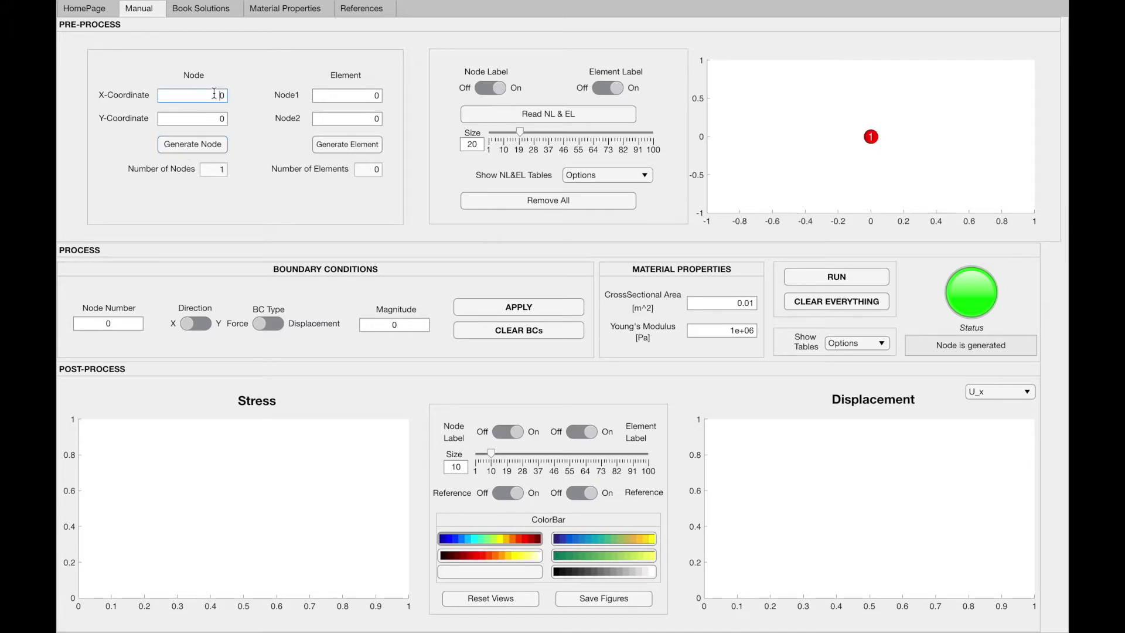
{"action": "left_click", "coordinate": [214, 146]}
{"action": "double_click", "coordinate": [208, 95]}
{"action": "type", "text": "4"}
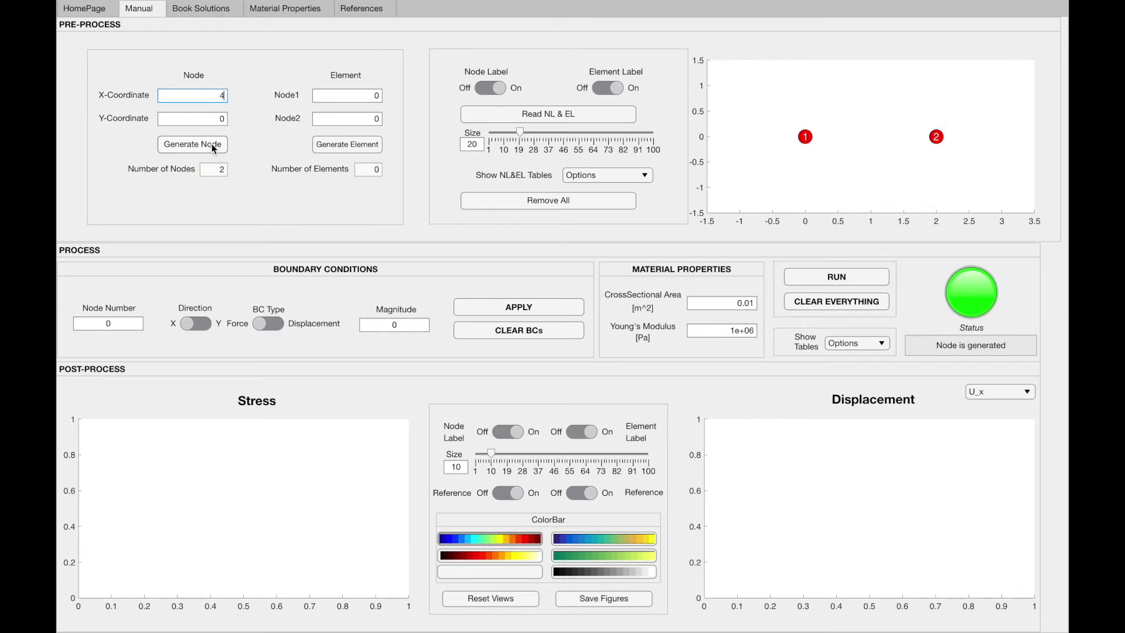
{"action": "left_click", "coordinate": [211, 144]}
- Generate three upper nodes at (0, 2), (2, 2) and (4, 2)
{"action": "left_click", "coordinate": [212, 97]}
{"action": "double_click", "coordinate": [214, 95]}
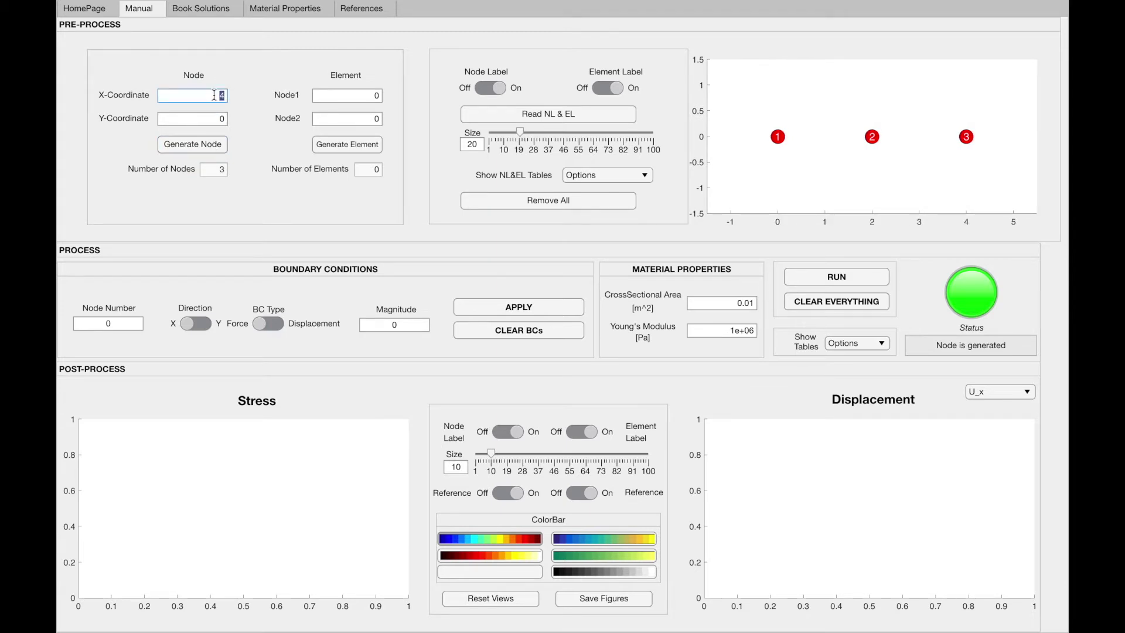
{"action": "double_click", "coordinate": [214, 117]}
{"action": "type", "text": "2"}
{"action": "double_click", "coordinate": [211, 95]}
{"action": "type", "text": "0"}
{"action": "left_click", "coordinate": [211, 144]}
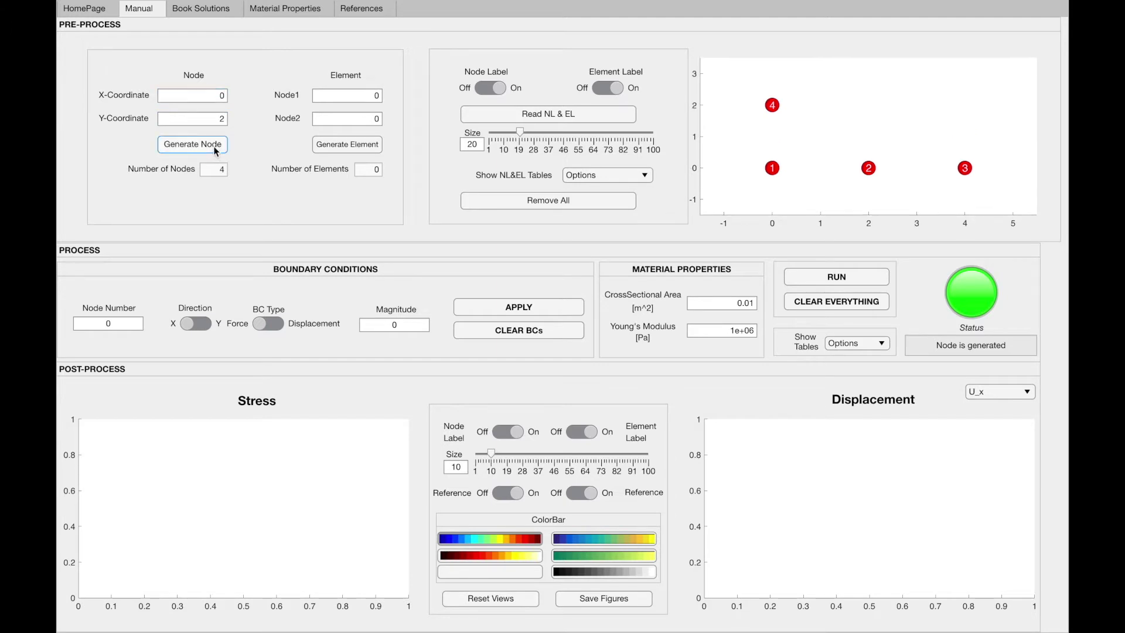
{"action": "double_click", "coordinate": [215, 95]}
{"action": "type", "text": "2"}
{"action": "left_click", "coordinate": [219, 144]}
{"action": "double_click", "coordinate": [214, 96]}
{"action": "type", "text": "4"}
{"action": "left_click", "coordinate": [220, 144]}
- Generate elements joining nodes 1 and 2, nodes 3 and 2, and nodes 3 and 6
{"action": "double_click", "coordinate": [358, 99]}
{"action": "type", "text": "1"}
{"action": "double_click", "coordinate": [359, 119]}
{"action": "type", "text": "2"}
{"action": "left_click", "coordinate": [361, 144]}
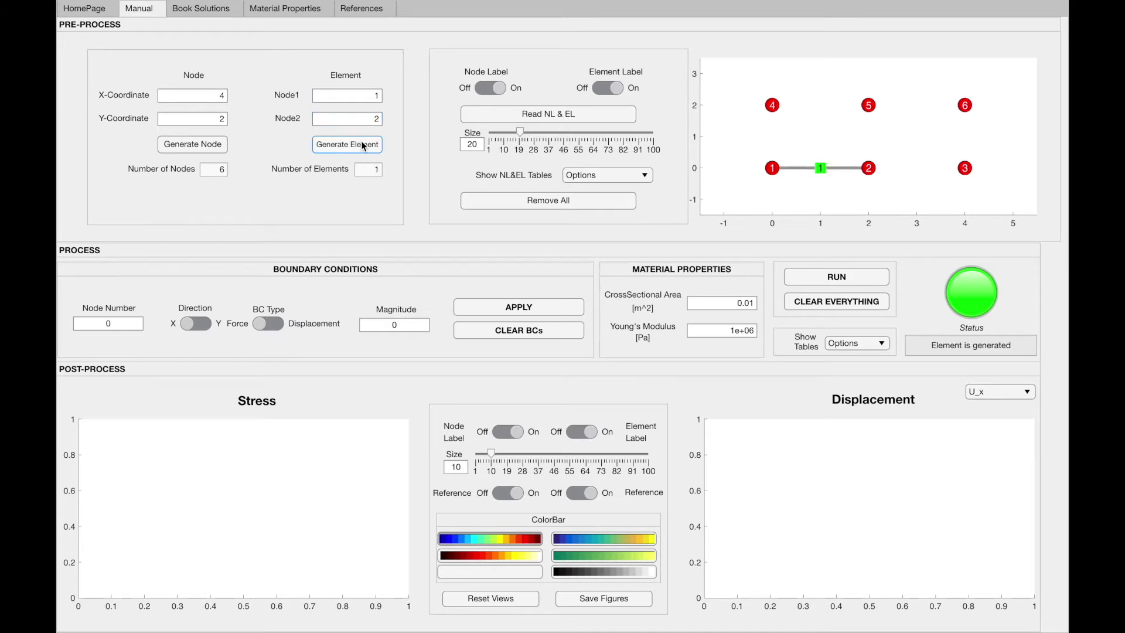
{"action": "double_click", "coordinate": [361, 102]}
{"action": "type", "text": "3"}
{"action": "left_click", "coordinate": [373, 144]}
{"action": "double_click", "coordinate": [375, 118]}
{"action": "type", "text": "6"}
{"action": "left_click", "coordinate": [371, 145]}
- Generate elements joining nodes 5 and 6, nodes 5 and 4, and nodes 1 and 4
{"action": "double_click", "coordinate": [375, 96]}
{"action": "type", "text": "5"}
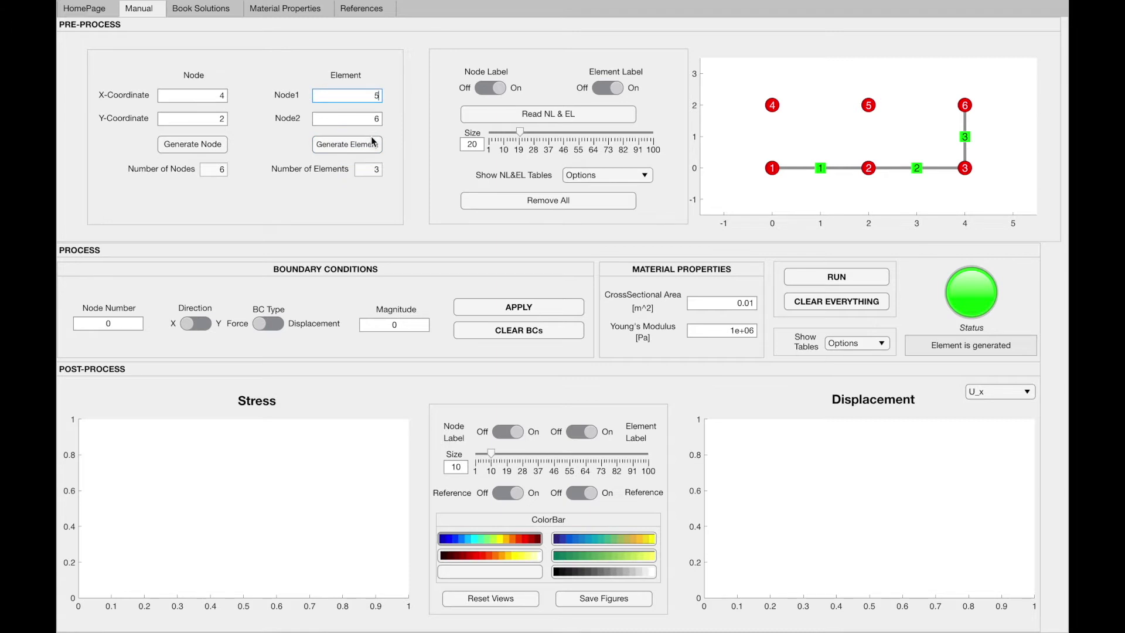
{"action": "left_click", "coordinate": [373, 145]}
{"action": "double_click", "coordinate": [375, 118]}
{"action": "type", "text": "4"}
{"action": "left_click", "coordinate": [376, 147]}
{"action": "double_click", "coordinate": [373, 95]}
{"action": "type", "text": "1"}
{"action": "left_click", "coordinate": [376, 145]}
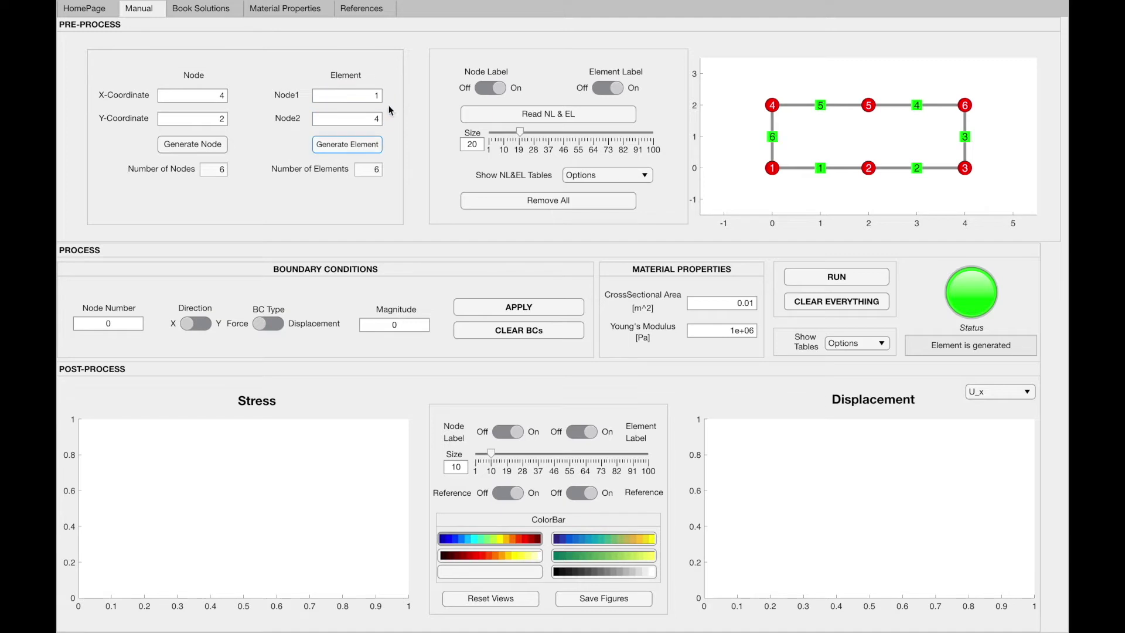
- Generate the inner elements joining node 5 to nodes 2, 1 and 3
{"action": "type", "text": "2"}
{"action": "double_click", "coordinate": [375, 118]}
{"action": "type", "text": "5"}
{"action": "left_click", "coordinate": [376, 146]}
{"action": "double_click", "coordinate": [374, 95]}
{"action": "type", "text": "1"}
{"action": "left_click", "coordinate": [374, 147]}
{"action": "double_click", "coordinate": [374, 95]}
{"action": "type", "text": "3"}
{"action": "left_click", "coordinate": [370, 144]}
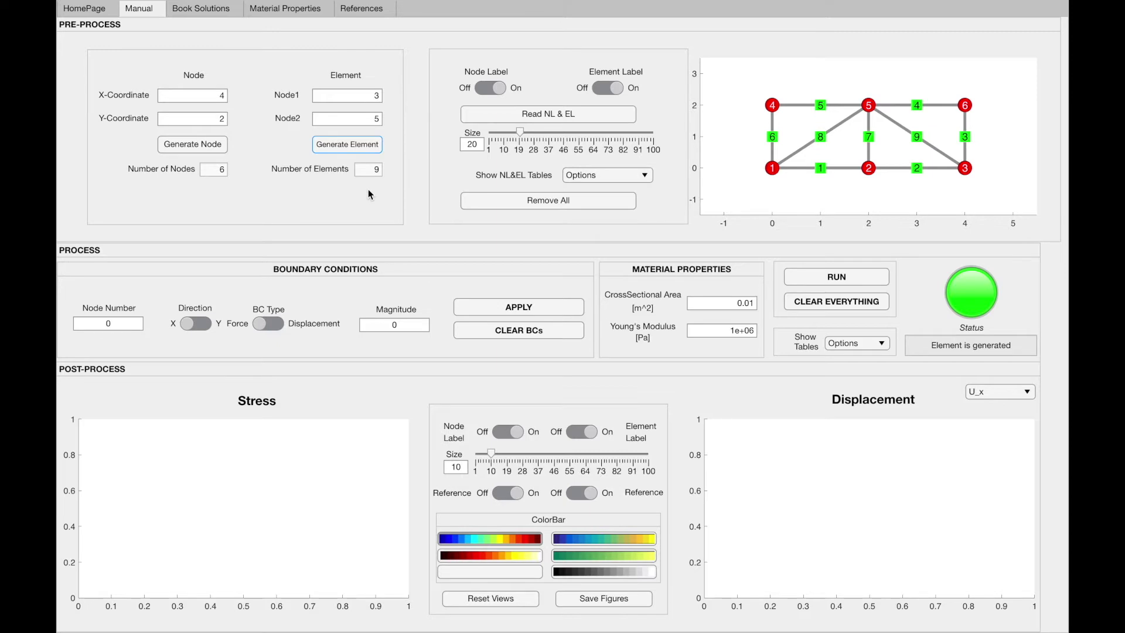
- Try the pre-process node and element label switches, enlarge the labels to about 28.6, and set their size back to 20
{"action": "left_click", "coordinate": [491, 89]}
{"action": "left_click", "coordinate": [613, 89]}
{"action": "left_click_drag", "start_coordinate": [520, 132], "coordinate": [529, 133]}
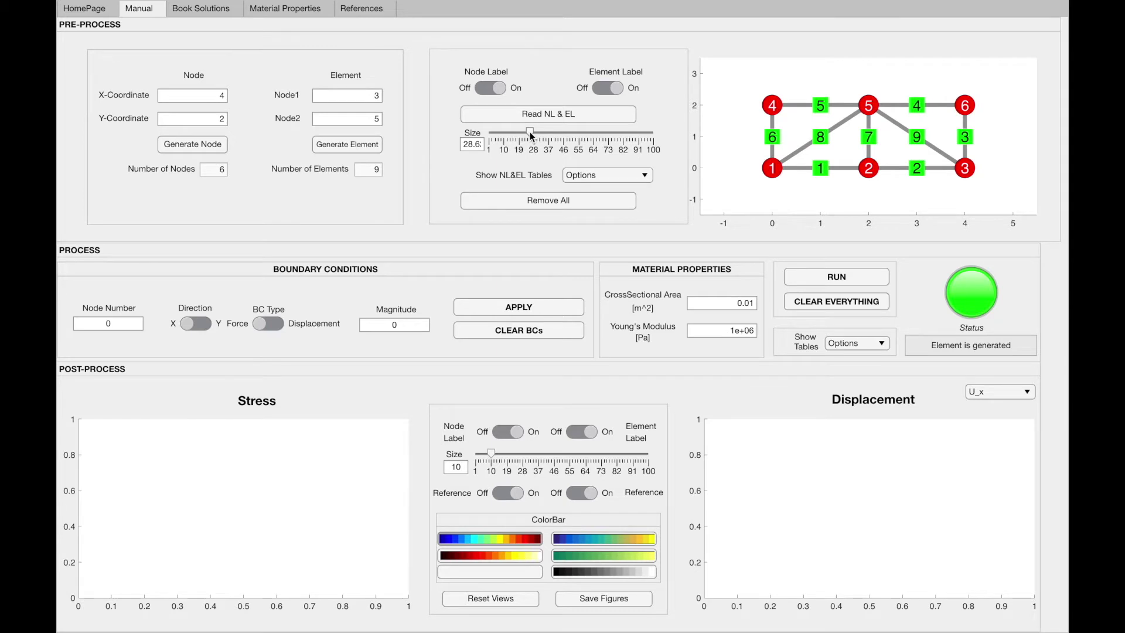
{"action": "double_click", "coordinate": [471, 144]}
{"action": "type", "text": "20"}
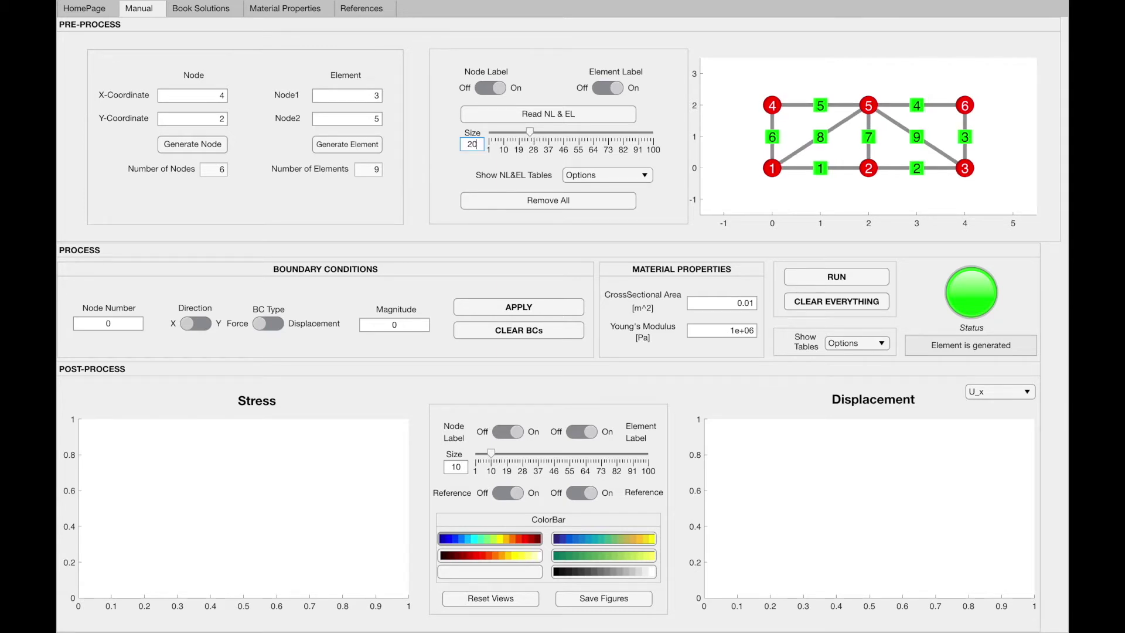
{"action": "left_click", "coordinate": [468, 165]}
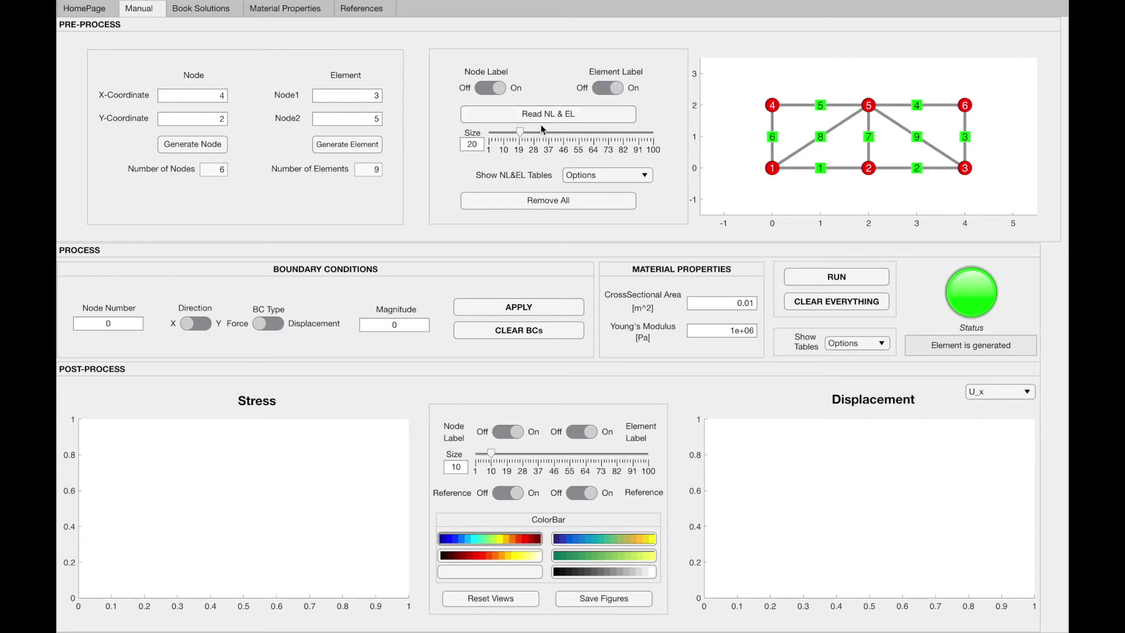
- Read the truss's node and element lists from the file Example2.xlsx
{"action": "left_click", "coordinate": [582, 116]}
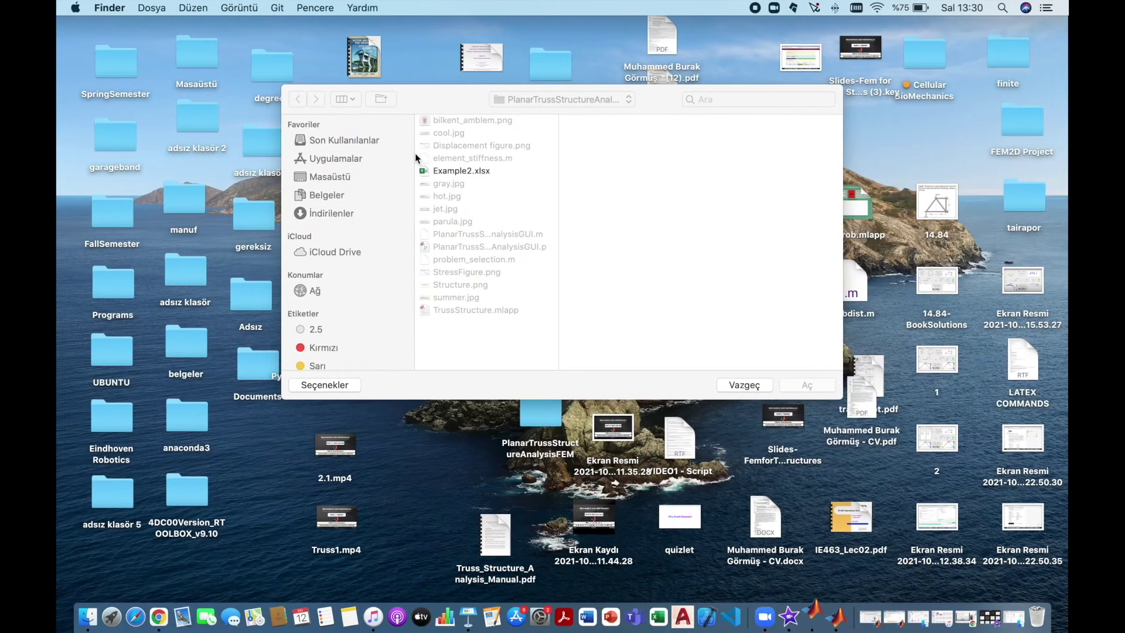
{"action": "left_click", "coordinate": [453, 175]}
{"action": "left_click", "coordinate": [805, 385]}
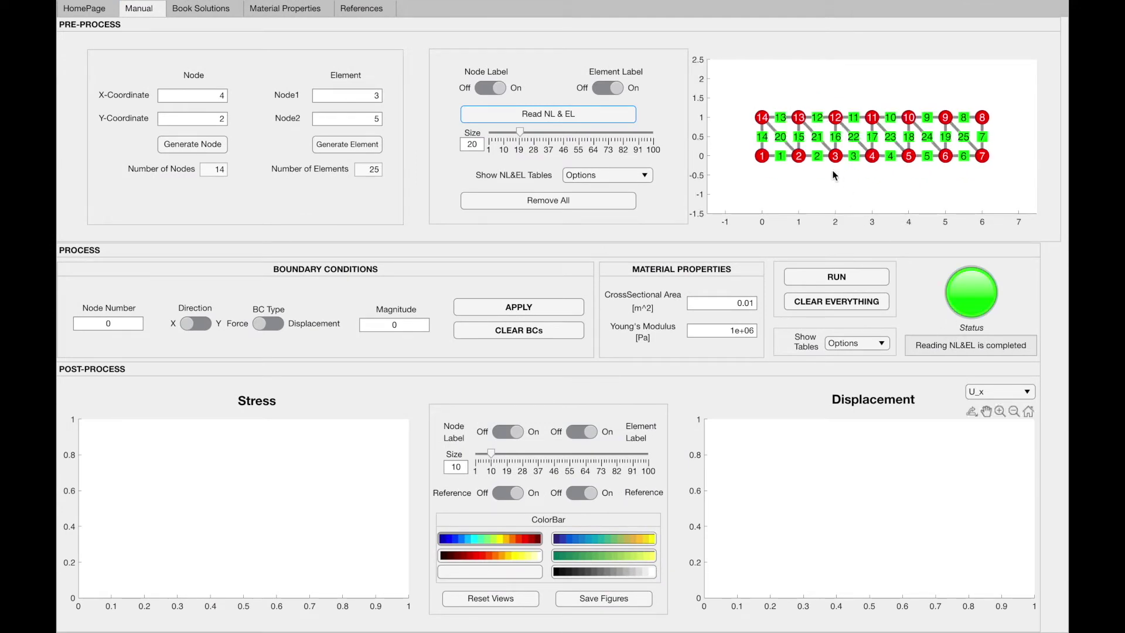
- Display the NodeList table, examine the two coordinates of node 1, and close the table
{"action": "left_click", "coordinate": [640, 182]}
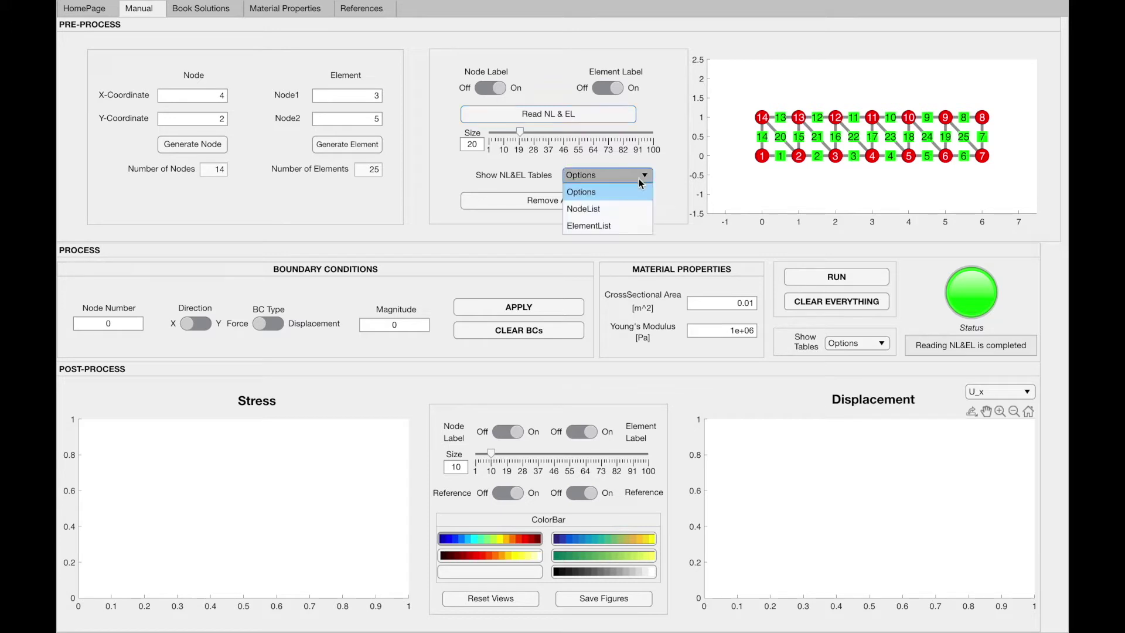
{"action": "left_click", "coordinate": [634, 209]}
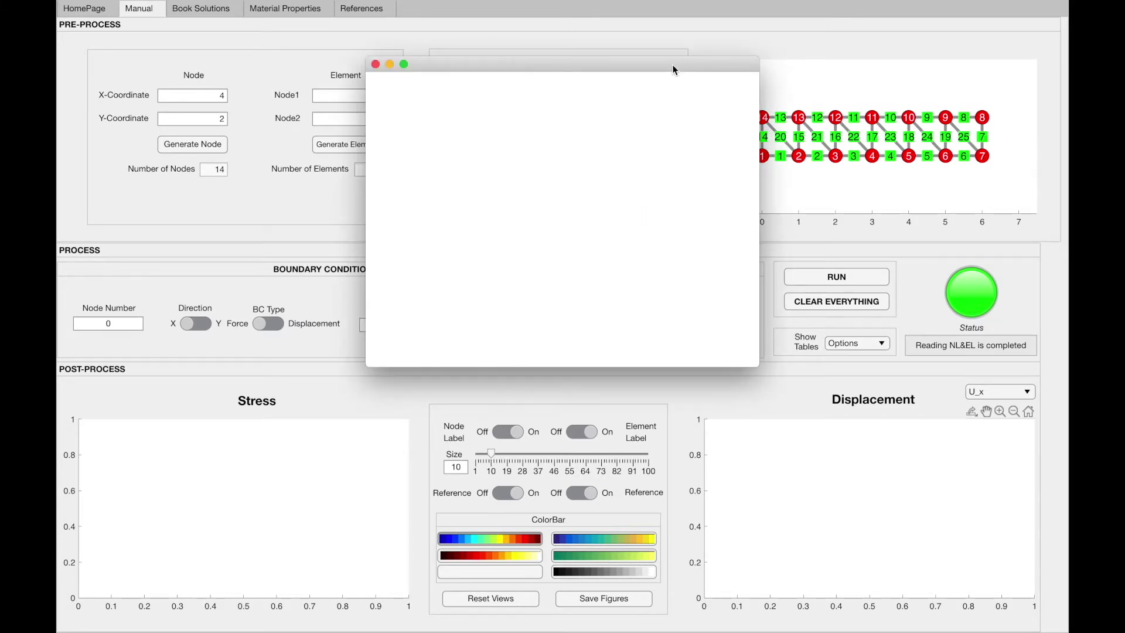
{"action": "left_click_drag", "start_coordinate": [672, 64], "coordinate": [595, 64]}
{"action": "left_click", "coordinate": [313, 171]}
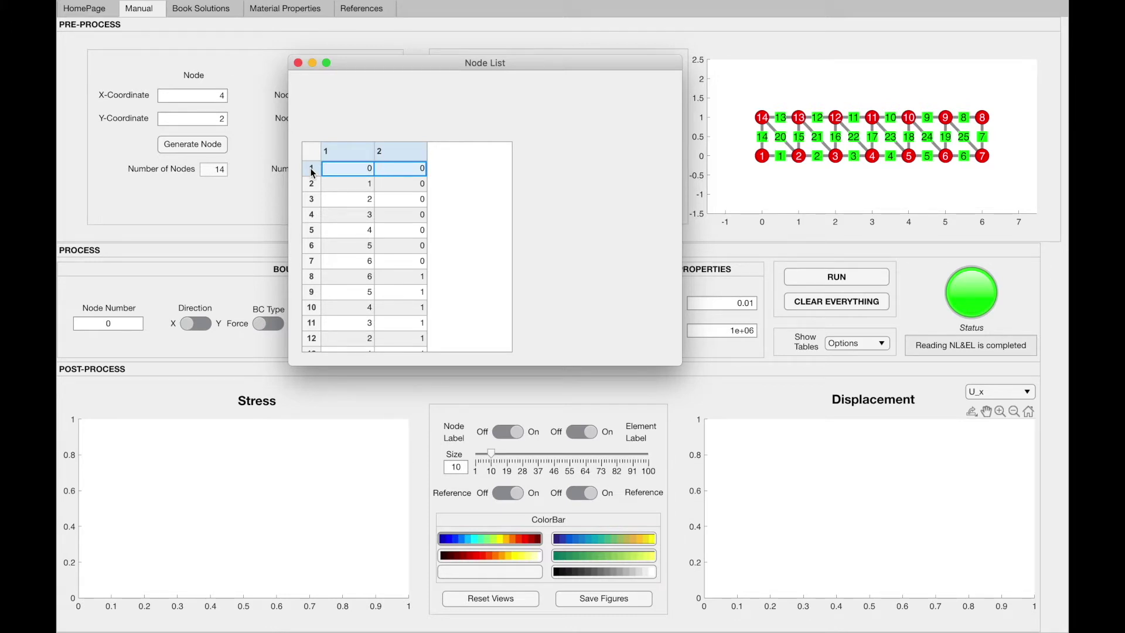
{"action": "left_click", "coordinate": [337, 173]}
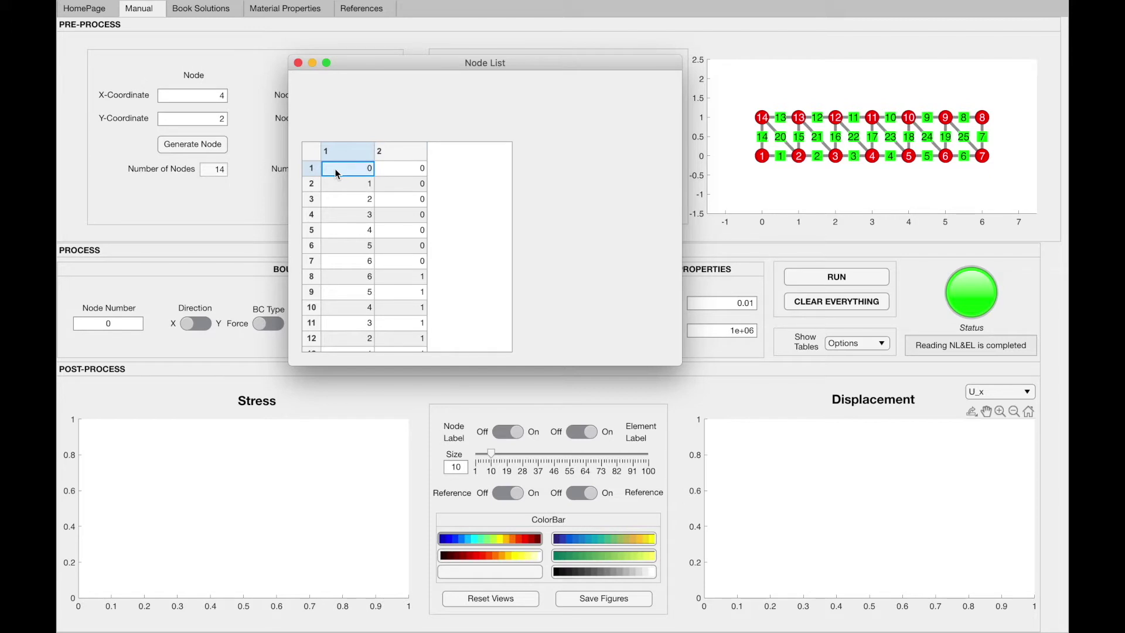
{"action": "left_click", "coordinate": [403, 171]}
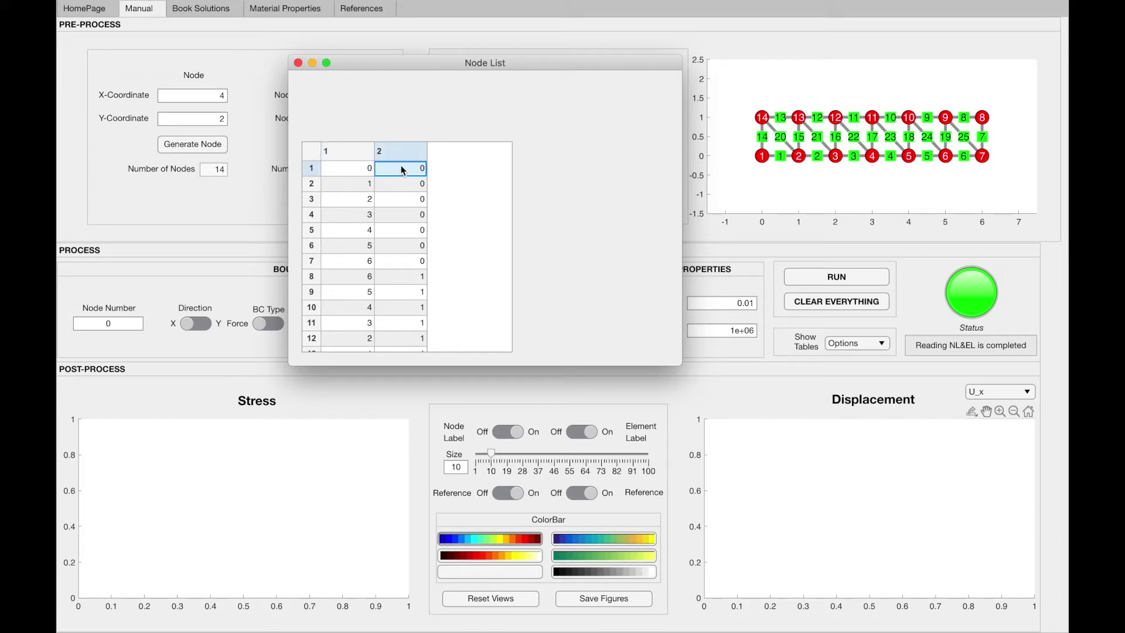
{"action": "left_click", "coordinate": [298, 62]}
- Display the ElementList table, examine the two end nodes of element 1, and close the table
{"action": "left_click", "coordinate": [573, 177]}
{"action": "left_click", "coordinate": [599, 228]}
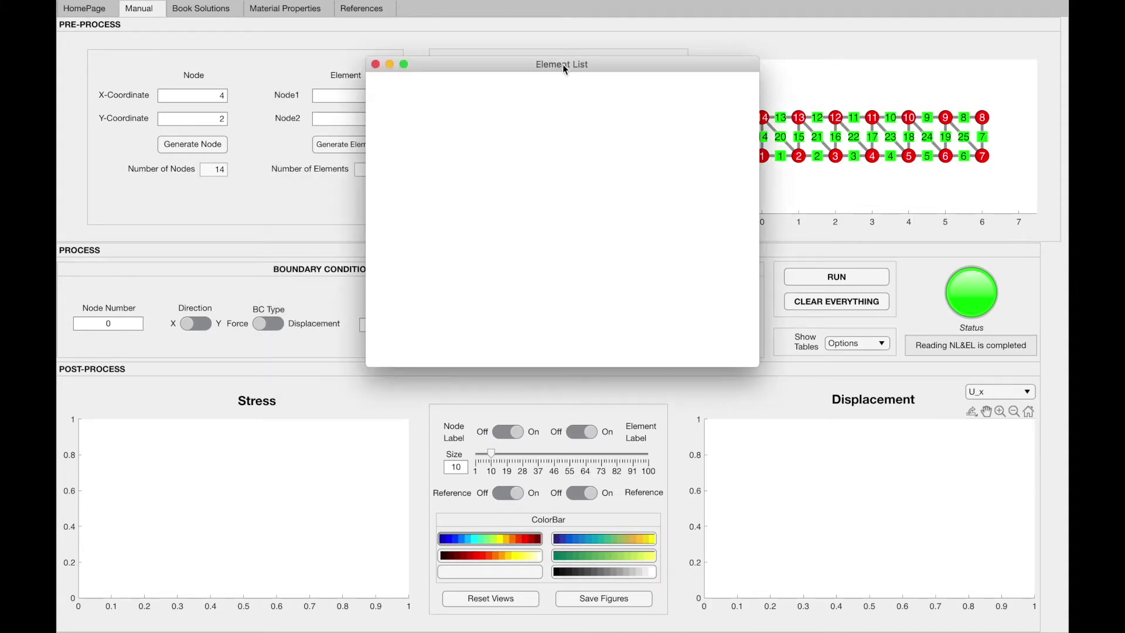
{"action": "left_click_drag", "start_coordinate": [528, 64], "coordinate": [467, 65]}
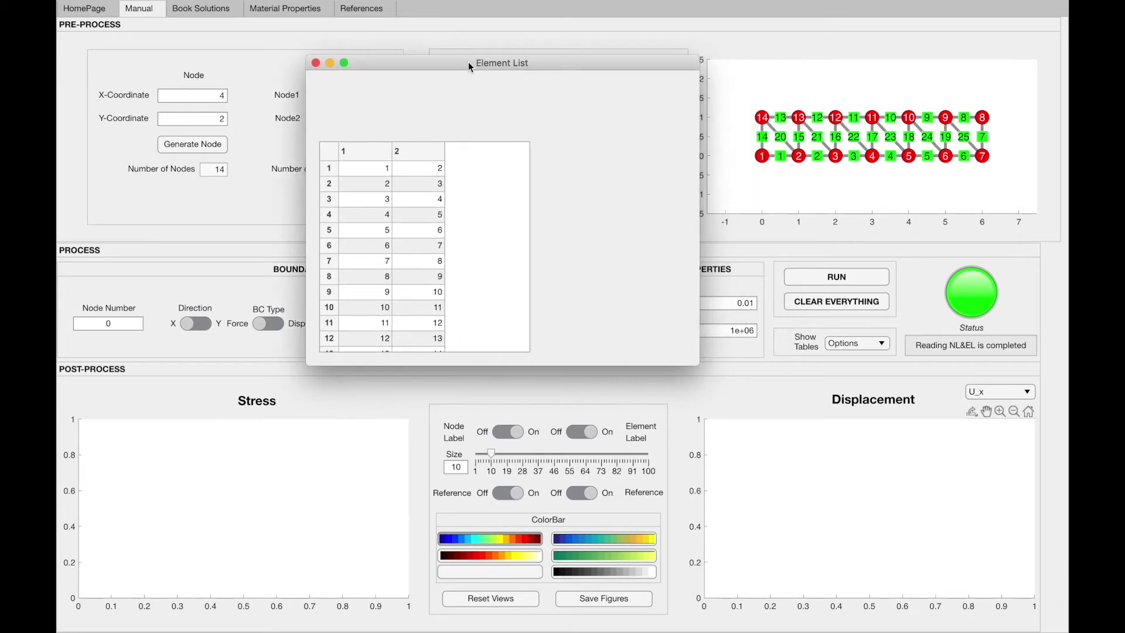
{"action": "left_click", "coordinate": [329, 171]}
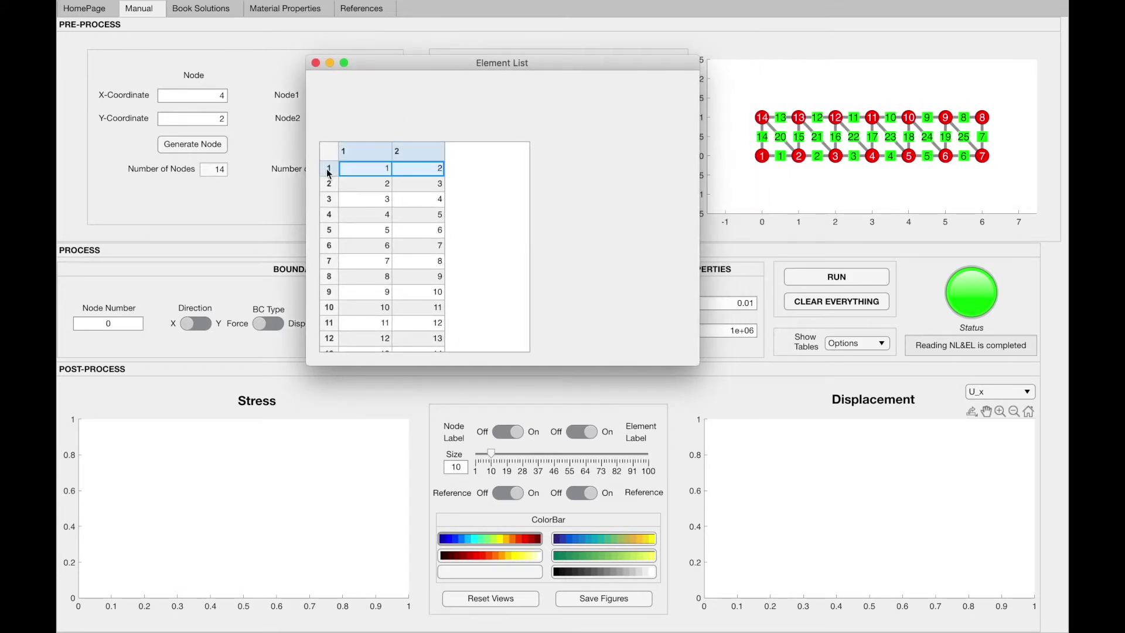
{"action": "left_click", "coordinate": [361, 168]}
{"action": "left_click", "coordinate": [422, 168]}
{"action": "left_click", "coordinate": [315, 63]}
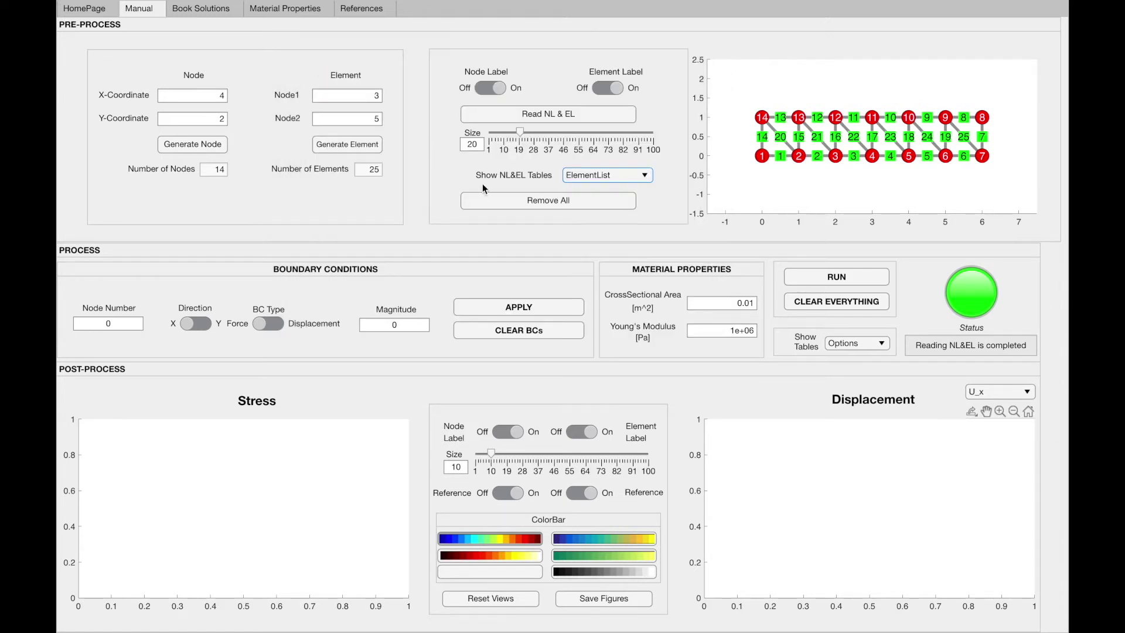
{"action": "left_click", "coordinate": [513, 202]}
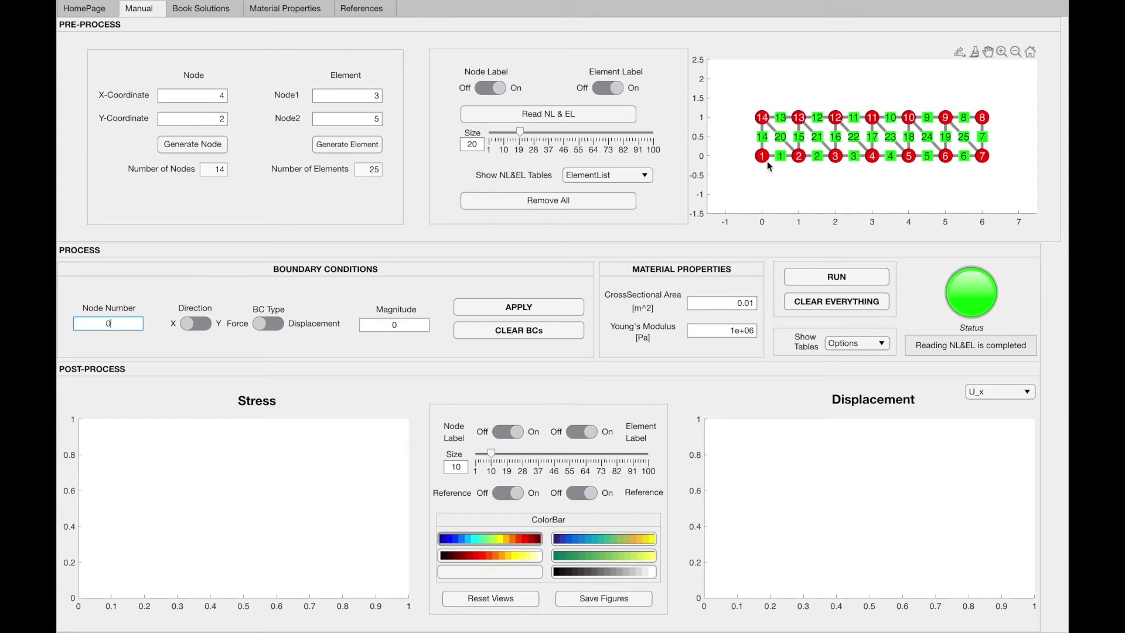
- Apply displacement boundary conditions of magnitude 0 to node 1 in both the X and Y directions
{"action": "double_click", "coordinate": [134, 323]}
{"action": "type", "text": "1"}
{"action": "key", "text": "Return"}
{"action": "left_click", "coordinate": [481, 309]}
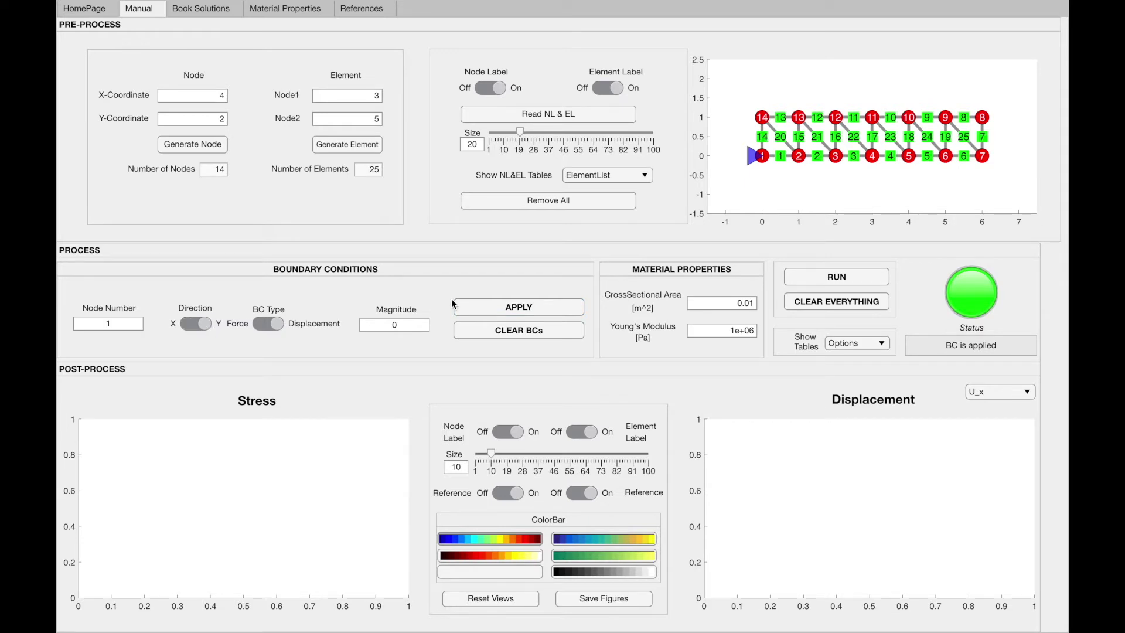
{"action": "left_click", "coordinate": [469, 307]}
- Apply a displacement boundary condition of magnitude 0 to node 14 in the X direction
{"action": "type", "text": "4"}
{"action": "left_click", "coordinate": [185, 325]}
{"action": "left_click", "coordinate": [507, 308]}
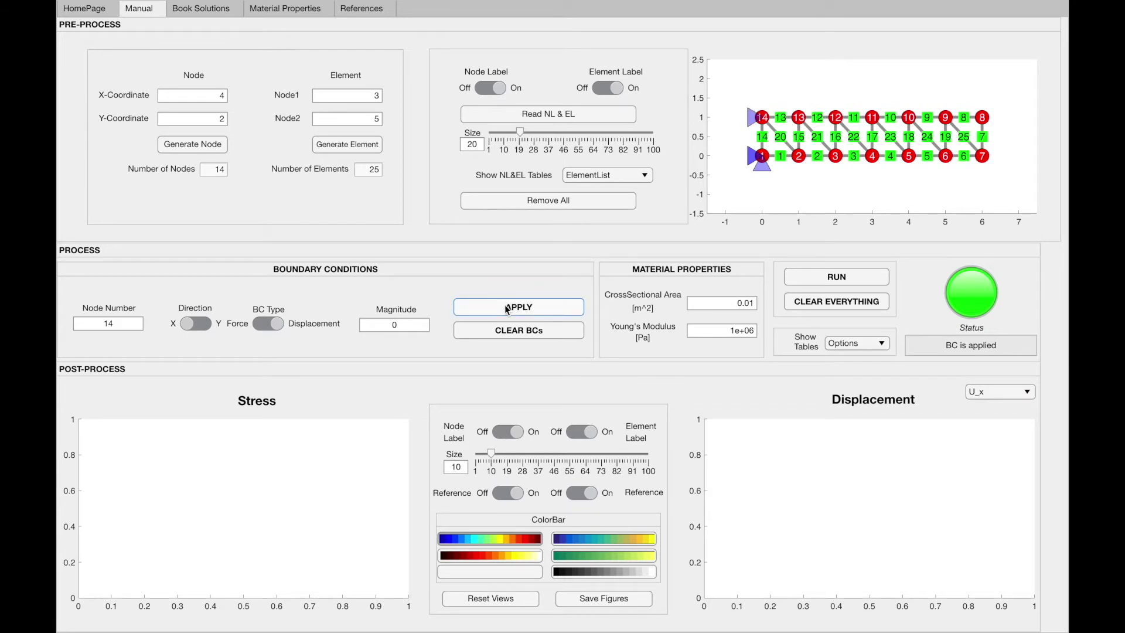
- Apply a force of magnitude -20 to node 8 in the Y direction
{"action": "double_click", "coordinate": [119, 321]}
{"action": "type", "text": "8"}
{"action": "key", "text": "Tab"}
{"action": "type", "text": "-2"}
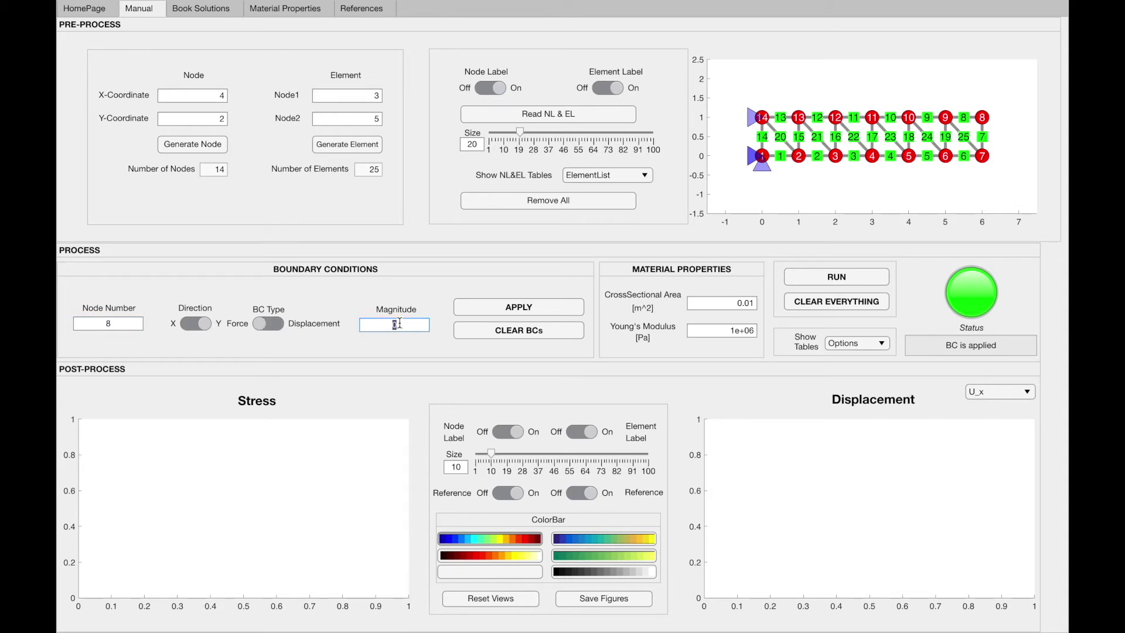
{"action": "type", "text": "0"}
{"action": "left_click", "coordinate": [528, 309]}
- Change the Y force on node 8 to -25, accepting the overwrite, and clear all boundary conditions
{"action": "key", "text": "BackSpace"}
{"action": "key", "text": "BackSpace"}
{"action": "type", "text": "25"}
{"action": "left_click", "coordinate": [468, 309]}
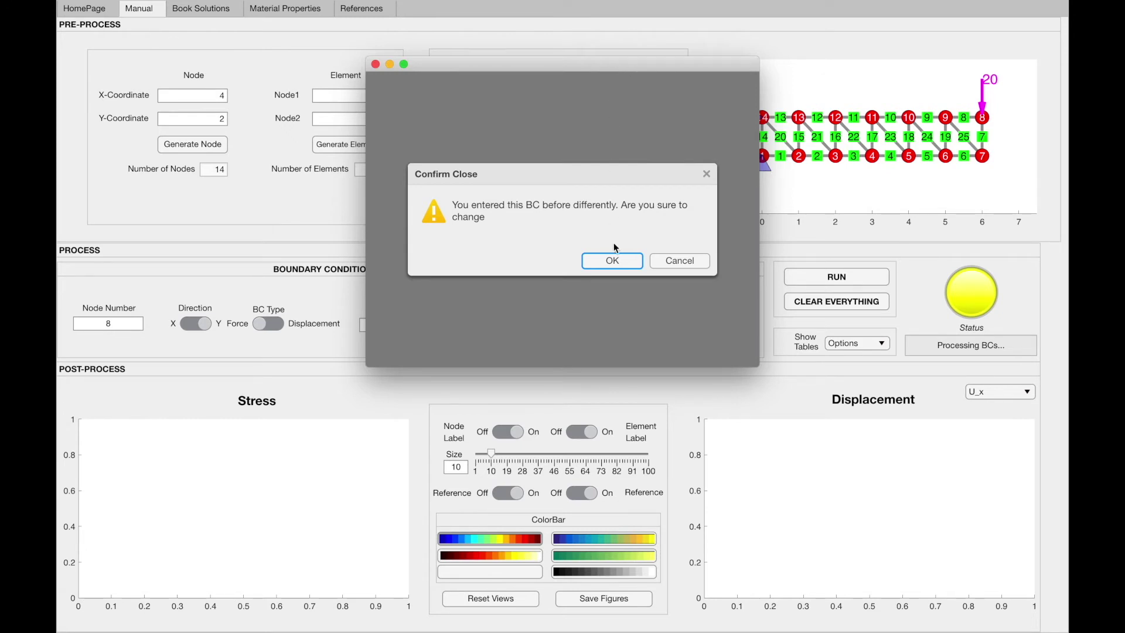
{"action": "left_click", "coordinate": [612, 261]}
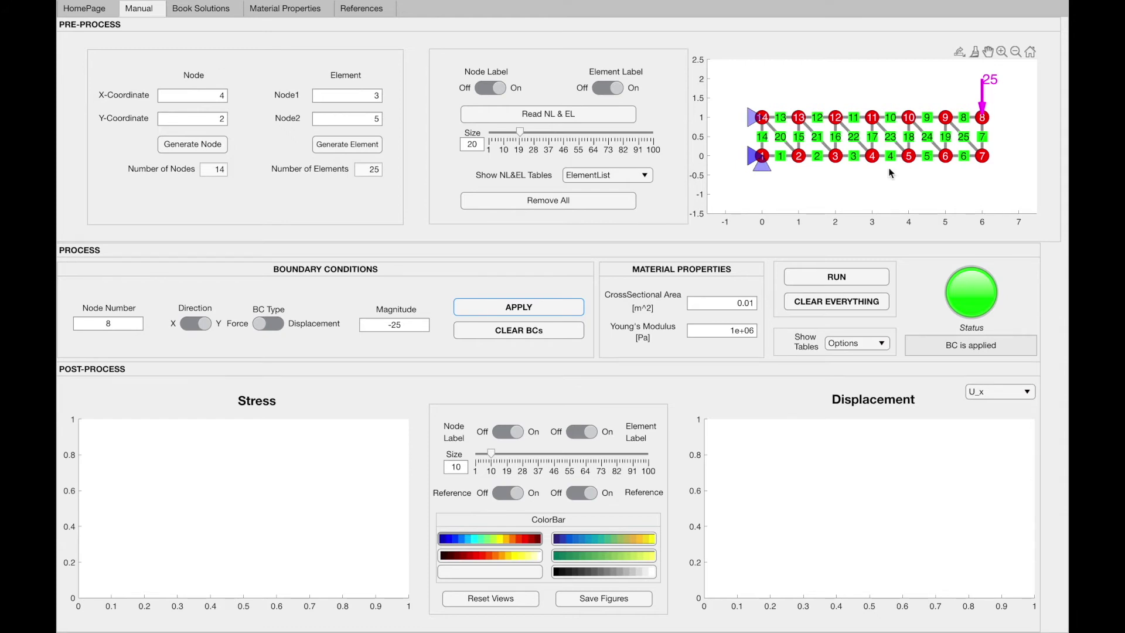
{"action": "left_click", "coordinate": [544, 331]}
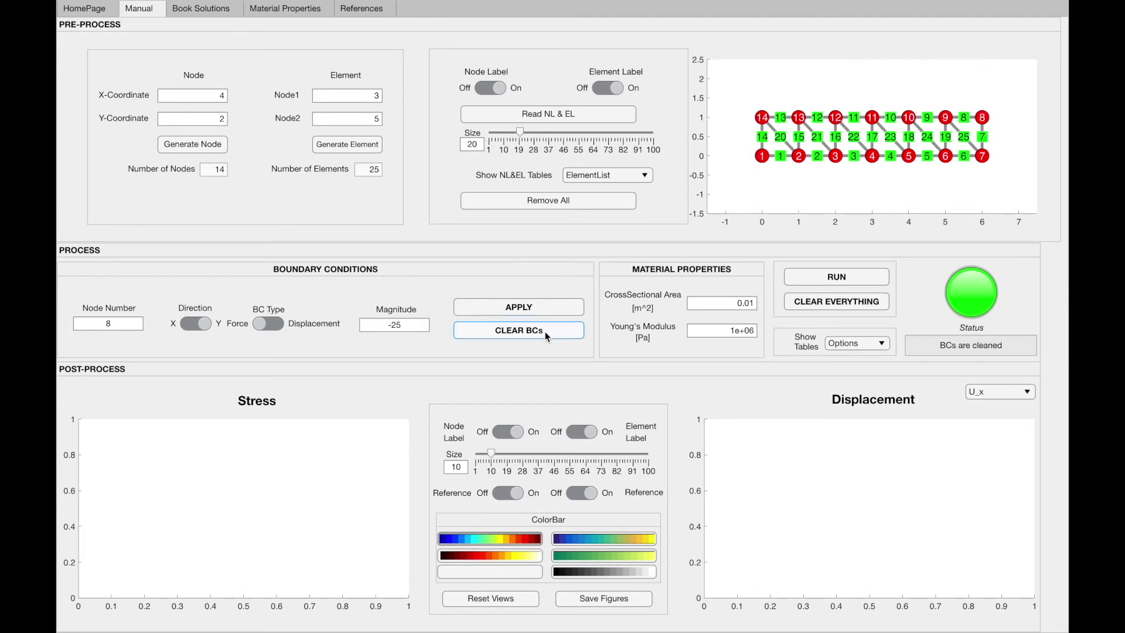
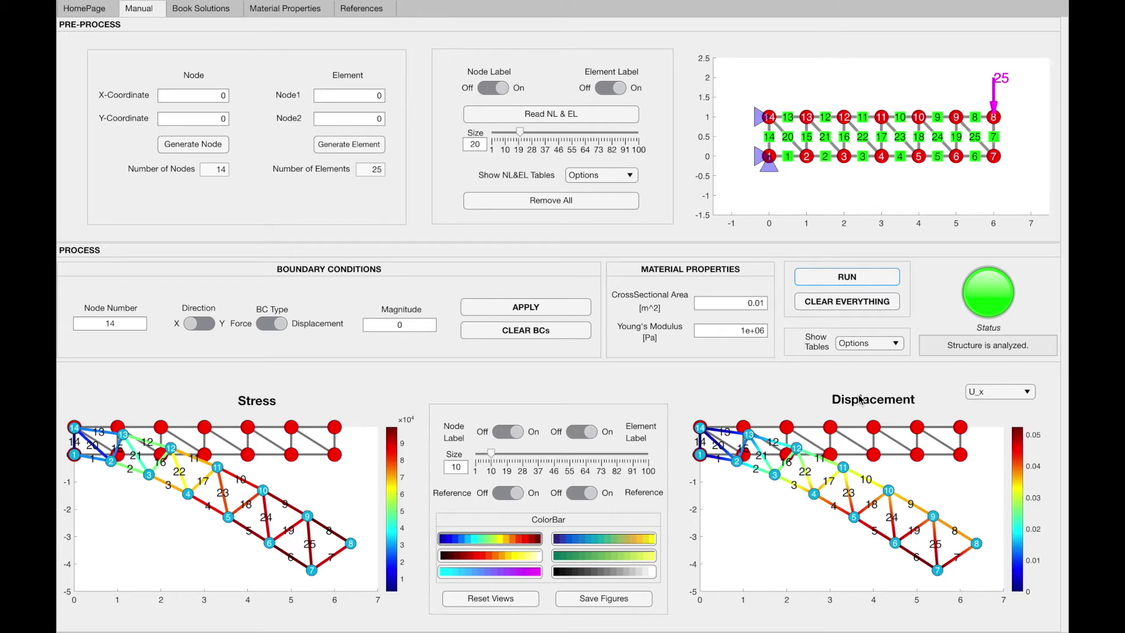
- Switch the displacement plot to show the U_y component
{"action": "left_click", "coordinate": [993, 398]}
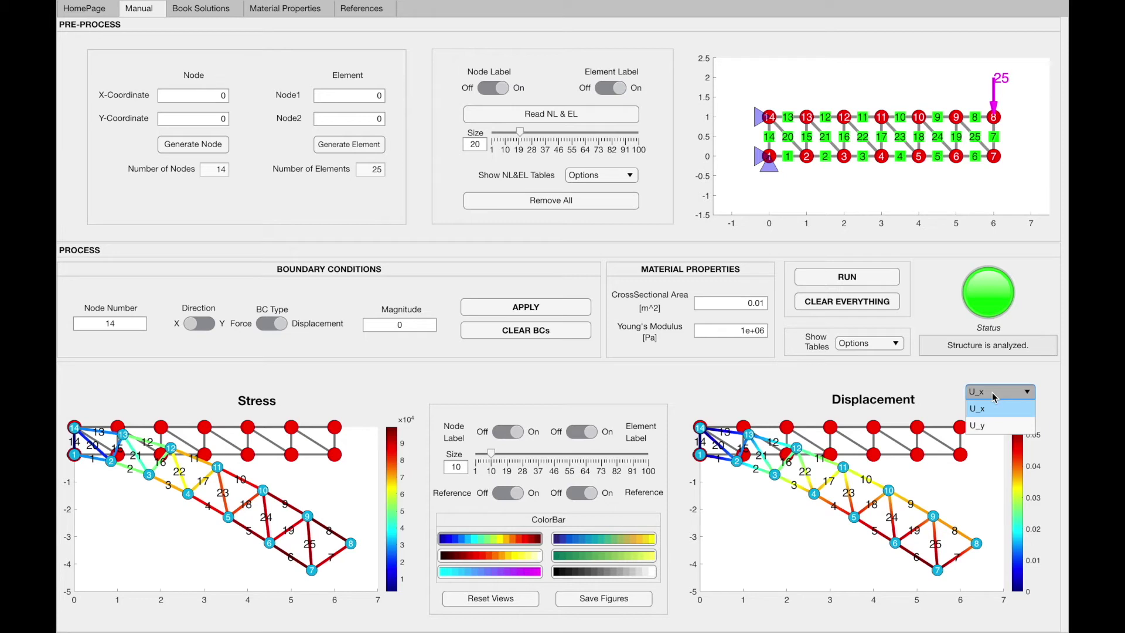
{"action": "left_click", "coordinate": [990, 424]}
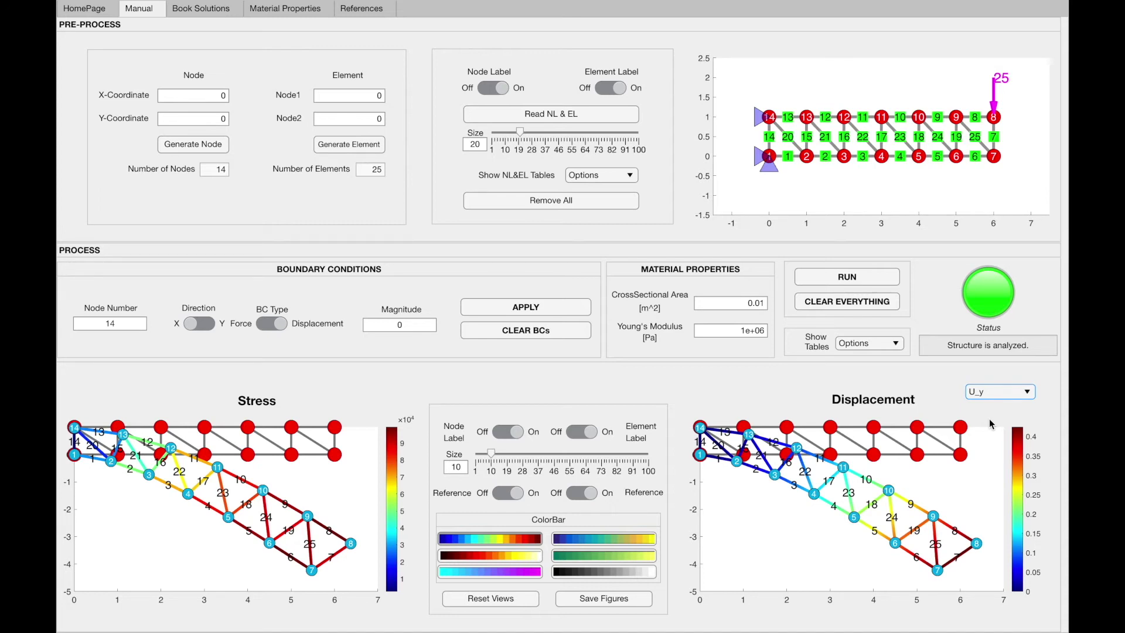
- Turn off the node and element labels in both result plots, and toggle their reference structures off and back on
{"action": "left_click", "coordinate": [505, 498]}
{"action": "left_click", "coordinate": [582, 496]}
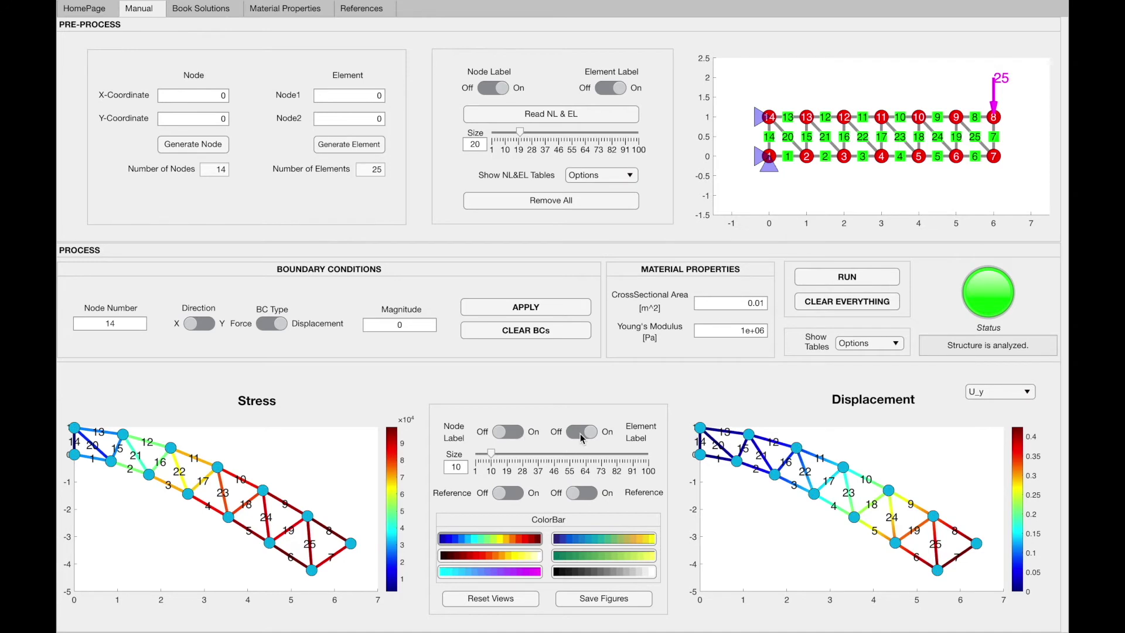
{"action": "left_click", "coordinate": [518, 495]}
{"action": "left_click", "coordinate": [587, 496]}
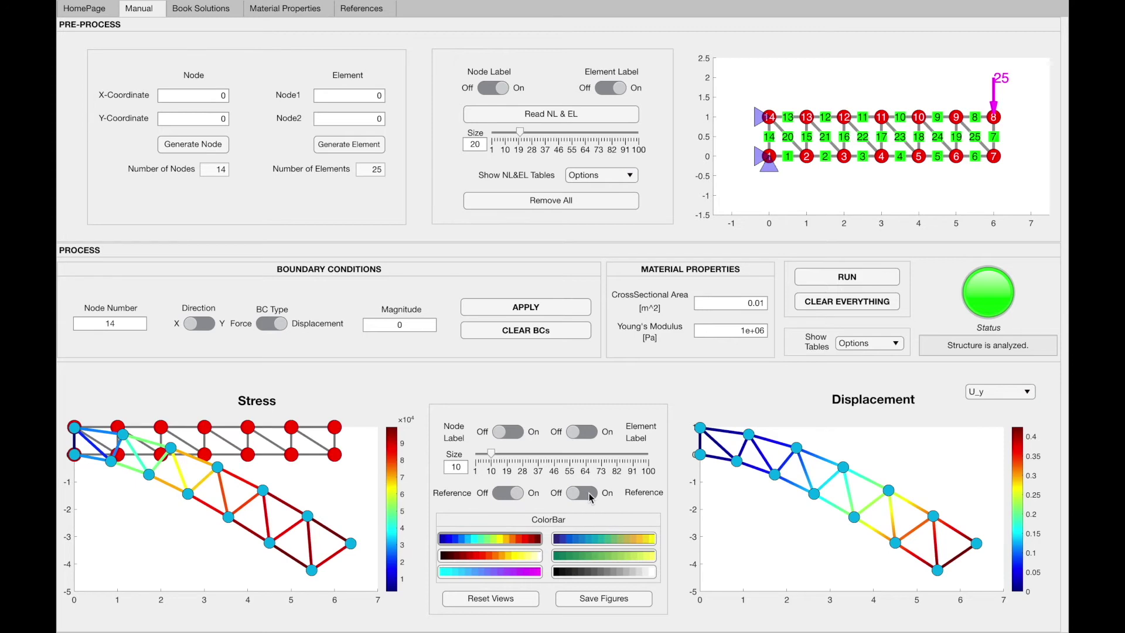
{"action": "left_click", "coordinate": [589, 494]}
- Try a result deformation size of about 16.9, and set it back to 10
{"action": "left_click_drag", "start_coordinate": [493, 458], "coordinate": [511, 456]}
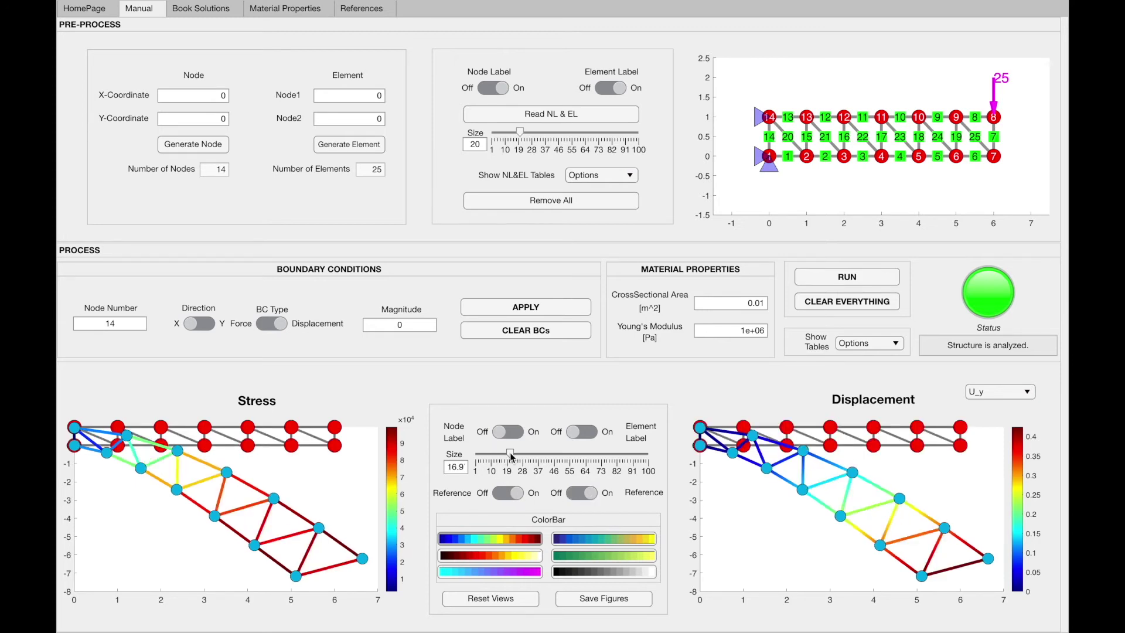
{"action": "double_click", "coordinate": [456, 467]}
{"action": "type", "text": "10"}
{"action": "left_click", "coordinate": [440, 481]}
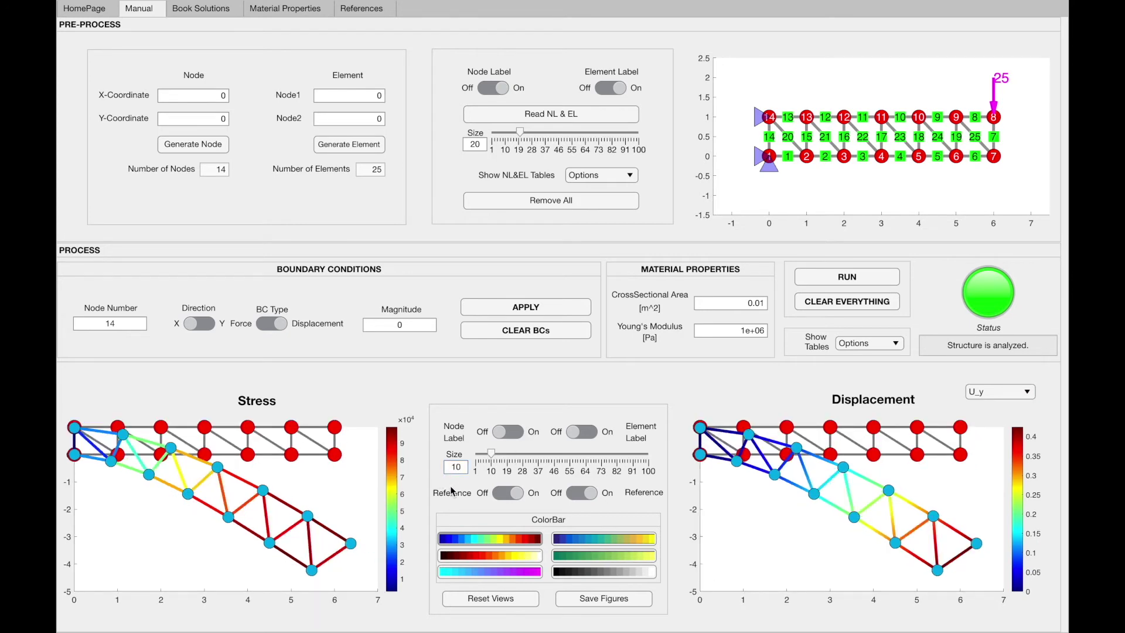
- Try each of the alternative color maps on the stress and displacement plots, and return to the blue-to-red rainbow map
{"action": "left_click", "coordinate": [506, 553]}
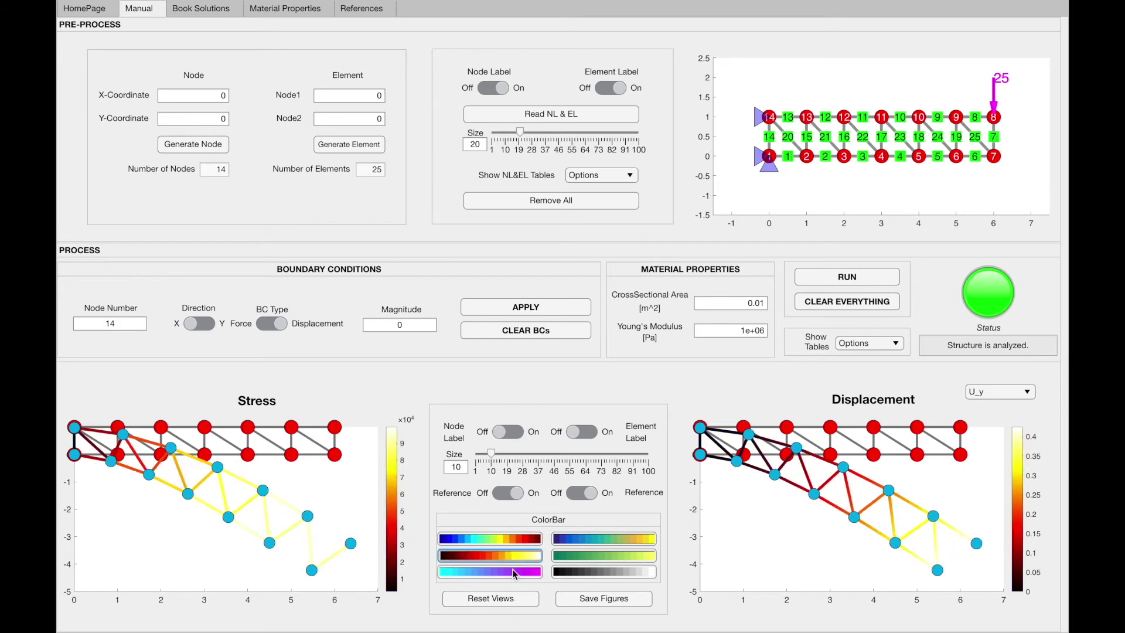
{"action": "left_click", "coordinate": [512, 568]}
{"action": "left_click", "coordinate": [565, 570]}
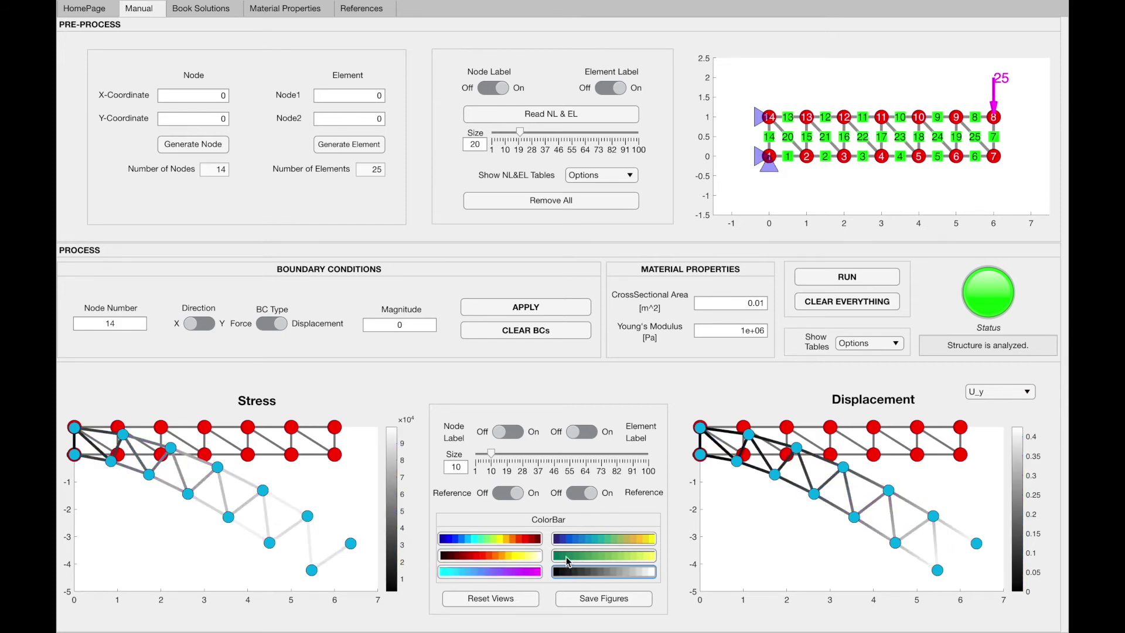
{"action": "left_click", "coordinate": [567, 553]}
{"action": "left_click", "coordinate": [569, 539]}
{"action": "left_click", "coordinate": [531, 540]}
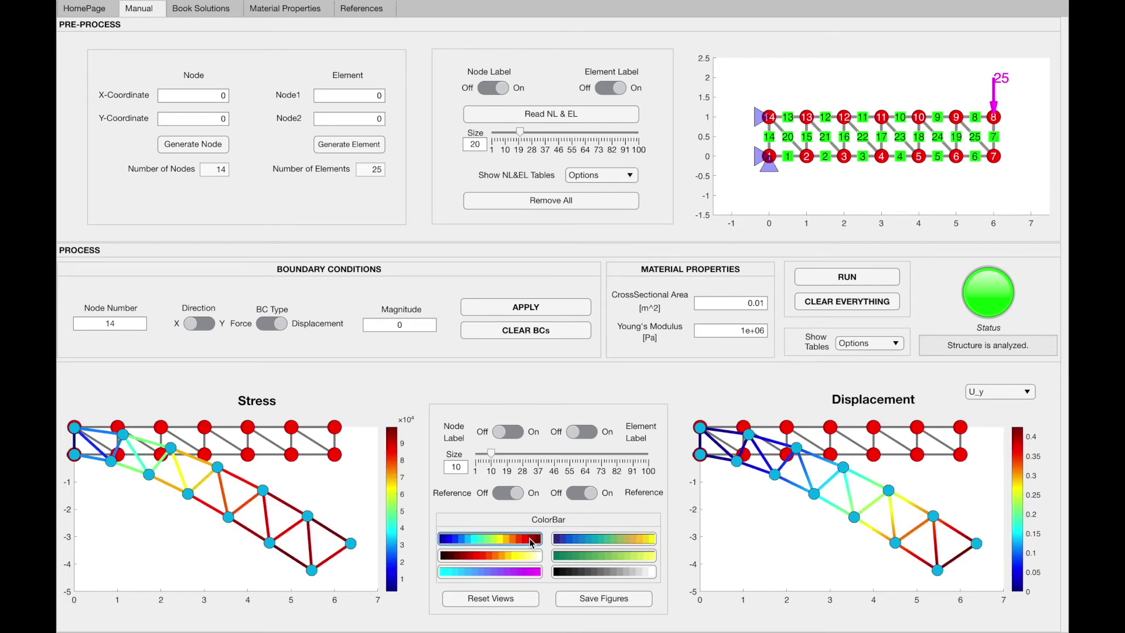
- Save the result figures, and clear the result views and the entire truss model
{"action": "left_click", "coordinate": [588, 599]}
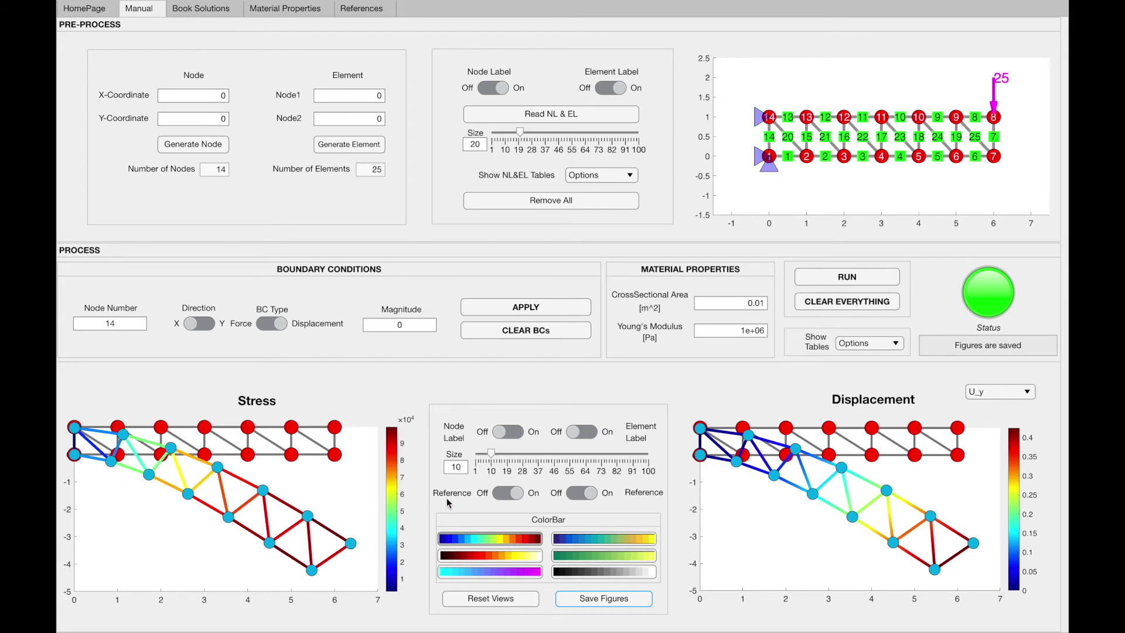
{"action": "left_click", "coordinate": [503, 598]}
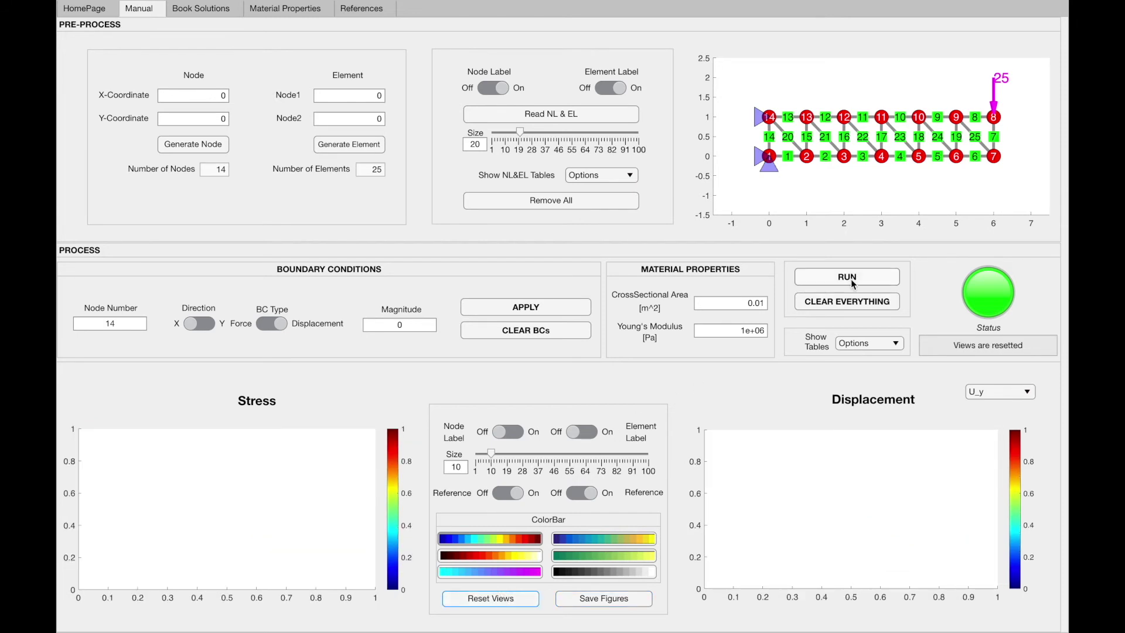
{"action": "left_click", "coordinate": [846, 304]}
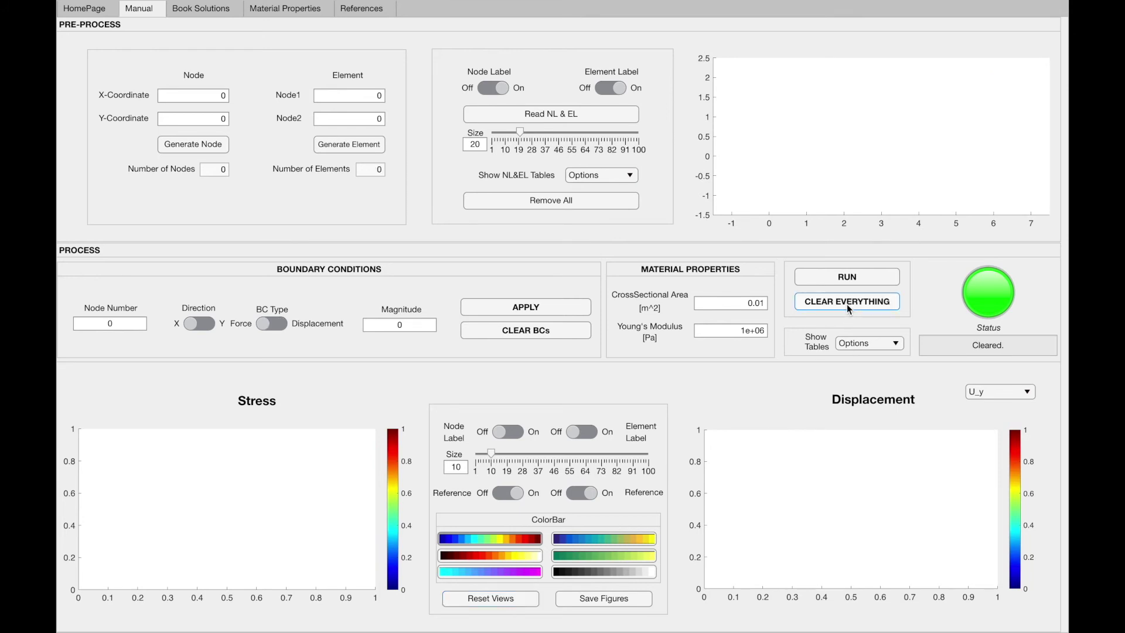
- Load problem 14.84 from the Hibbeler 10th Ed. book solutions
{"action": "left_click", "coordinate": [230, 15]}
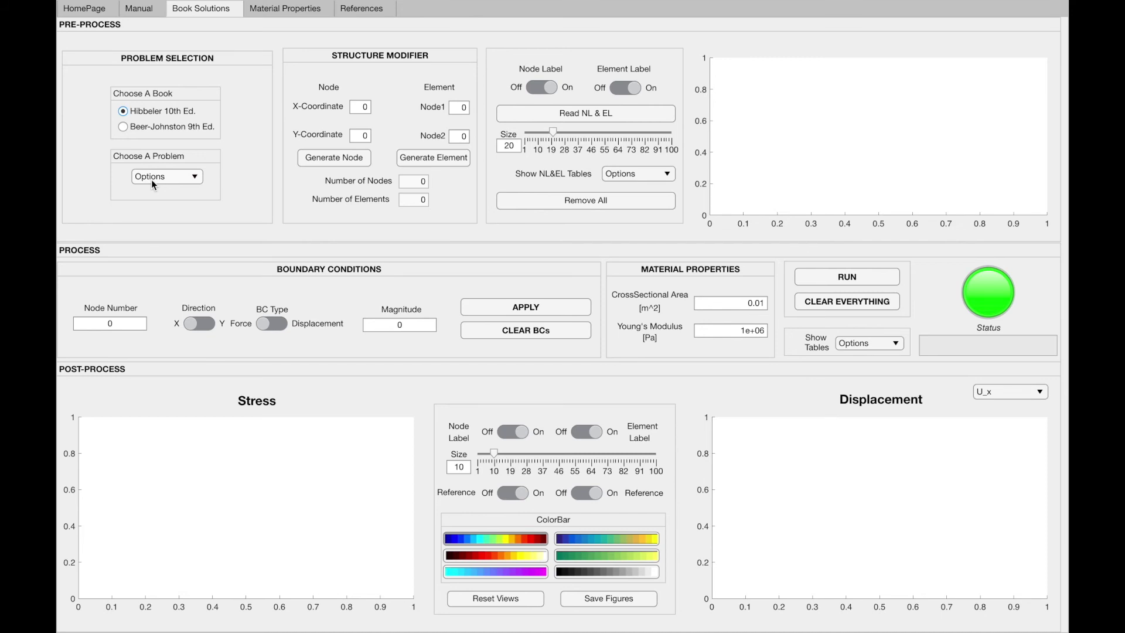
{"action": "left_click", "coordinate": [151, 179]}
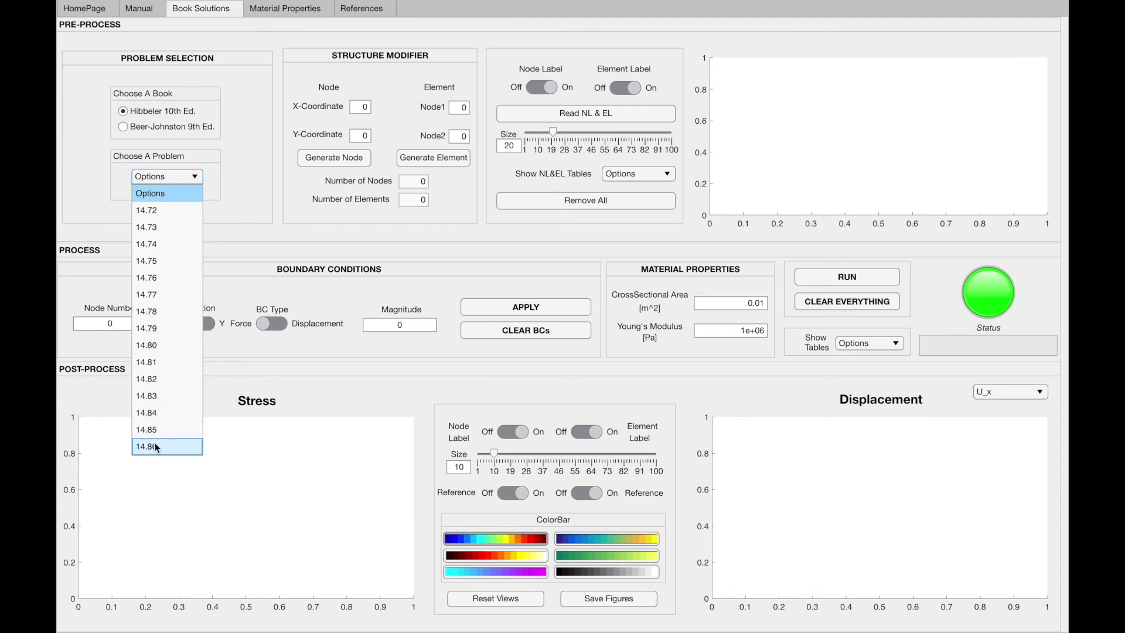
{"action": "left_click", "coordinate": [161, 413]}
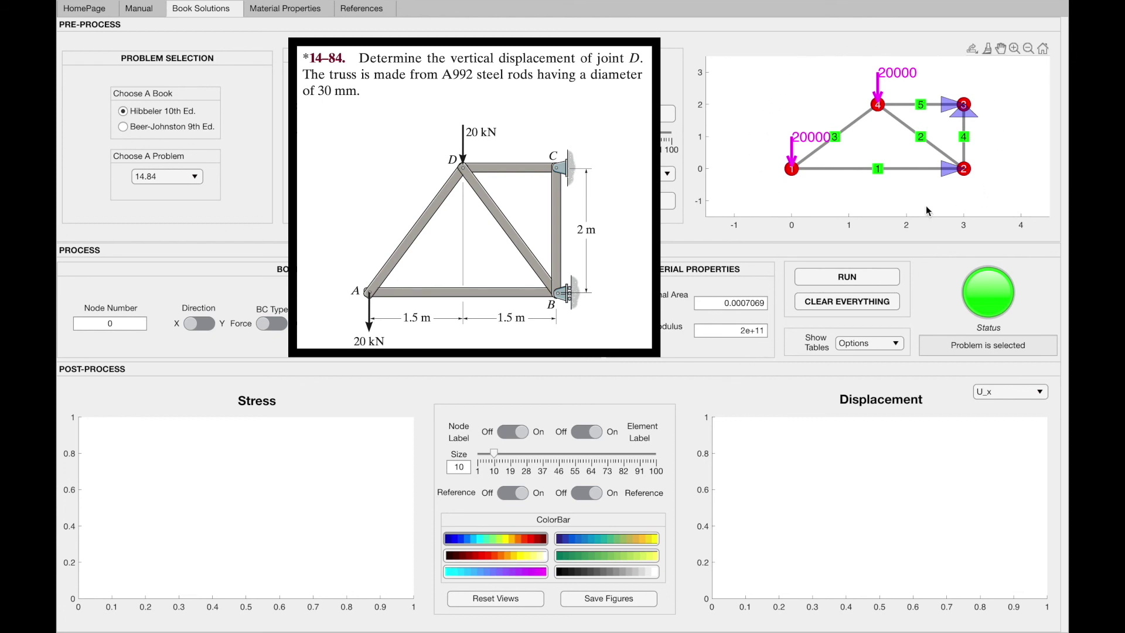
- Run the analysis of problem 14.84 and increase the deformation size of the results to about 73
{"action": "left_click", "coordinate": [852, 278]}
{"action": "left_click", "coordinate": [847, 277]}
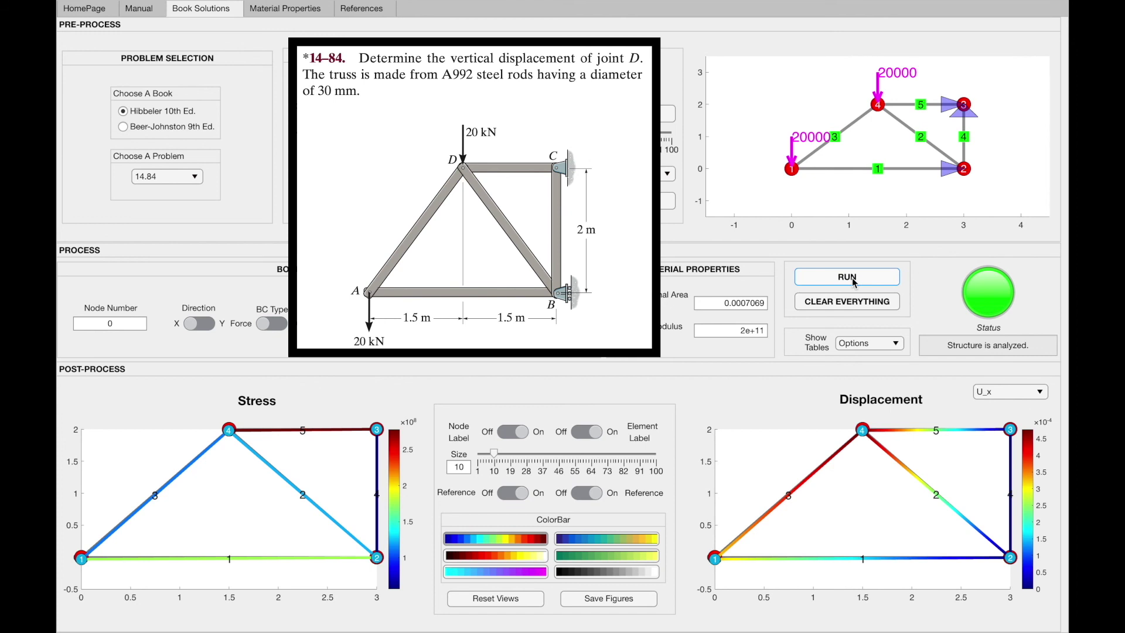
{"action": "left_click", "coordinate": [495, 455]}
{"action": "left_click_drag", "start_coordinate": [495, 457], "coordinate": [607, 458]}
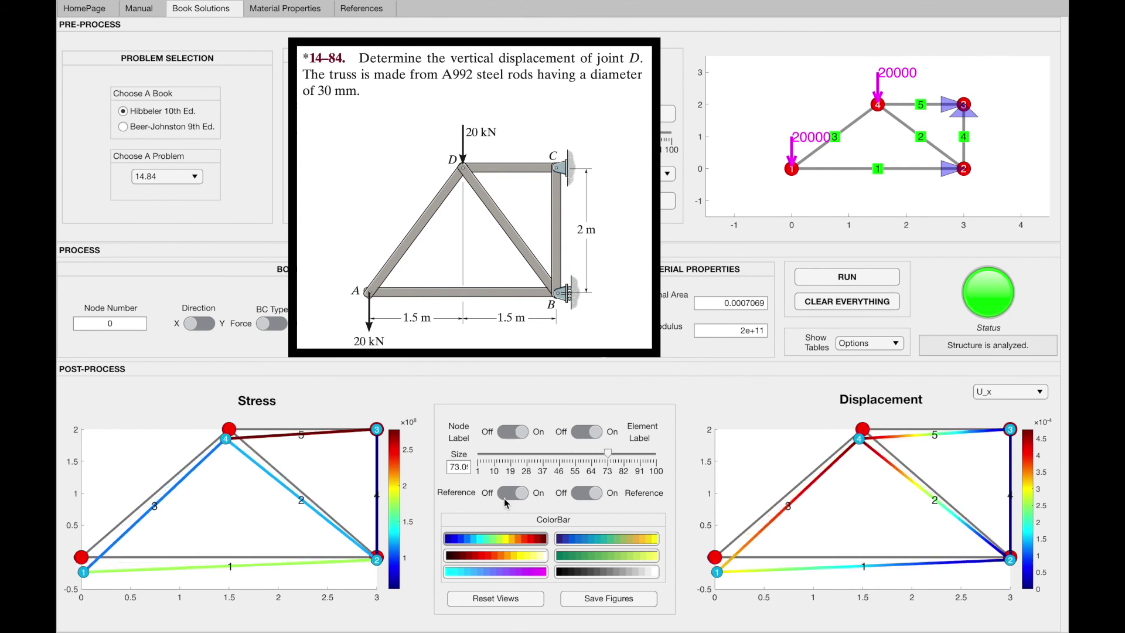
- Load problem 6.6 from the Beer-Johnston 9th Ed. book solutions
{"action": "left_click", "coordinate": [175, 130]}
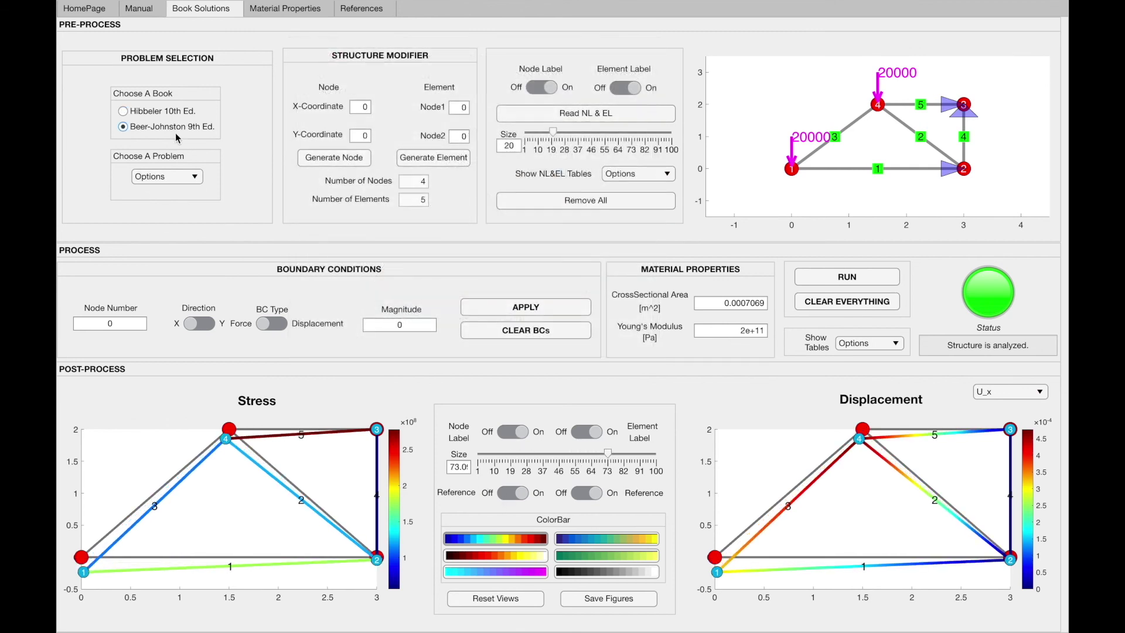
{"action": "left_click", "coordinate": [194, 178]}
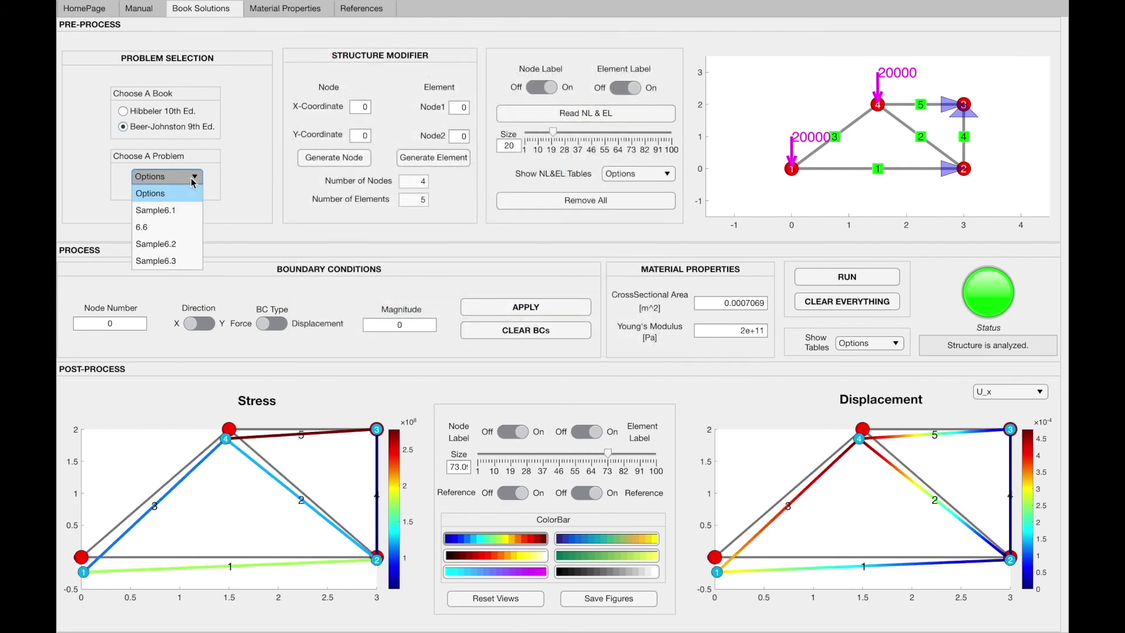
{"action": "left_click", "coordinate": [189, 226]}
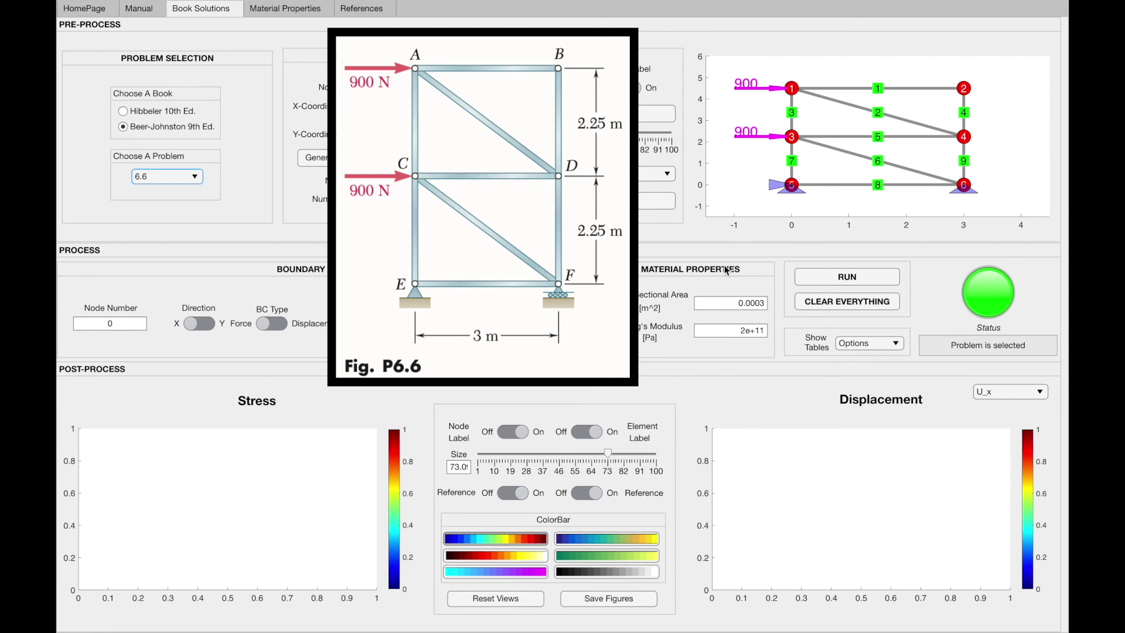
- Run the analysis of problem 6.6 and reduce the deformation size of the results to about 34
{"action": "left_click", "coordinate": [832, 278]}
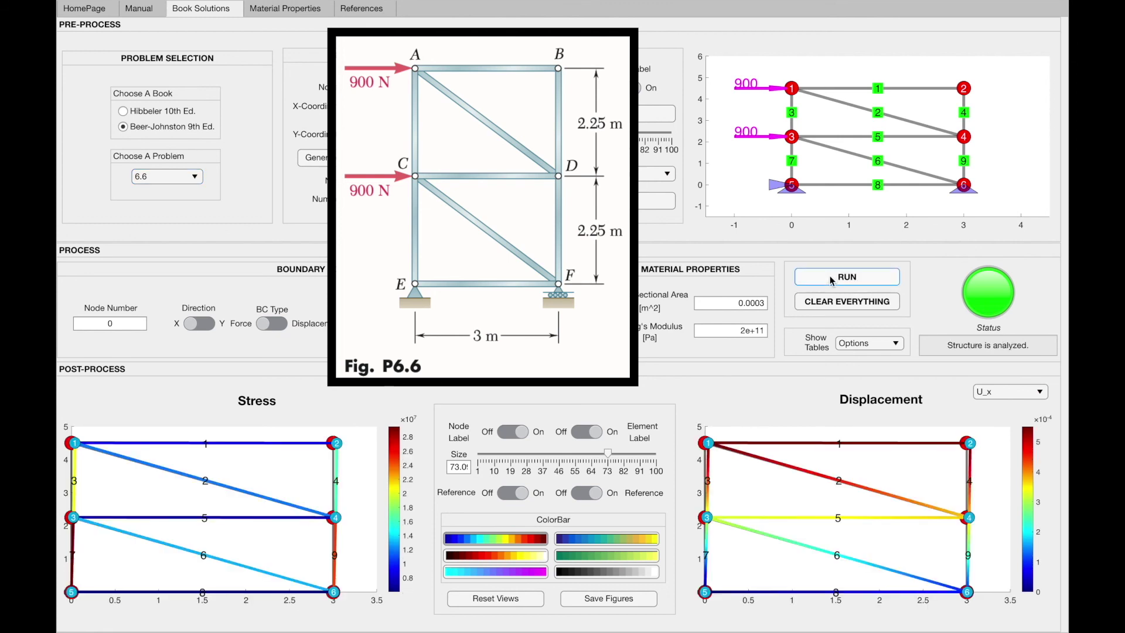
{"action": "left_click_drag", "start_coordinate": [559, 459], "coordinate": [539, 459]}
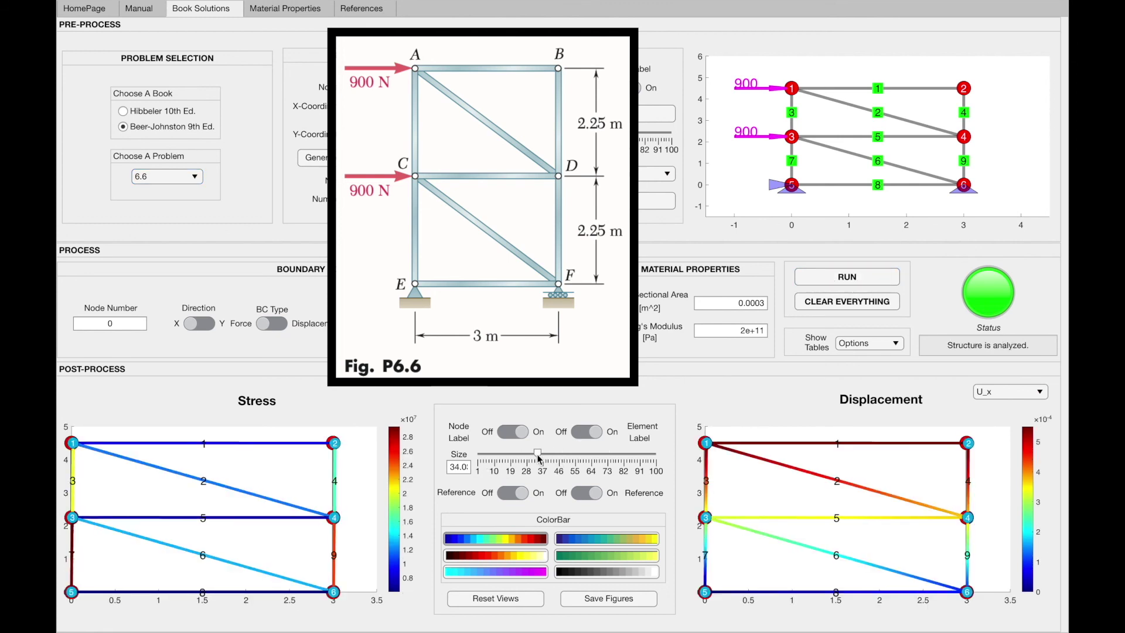